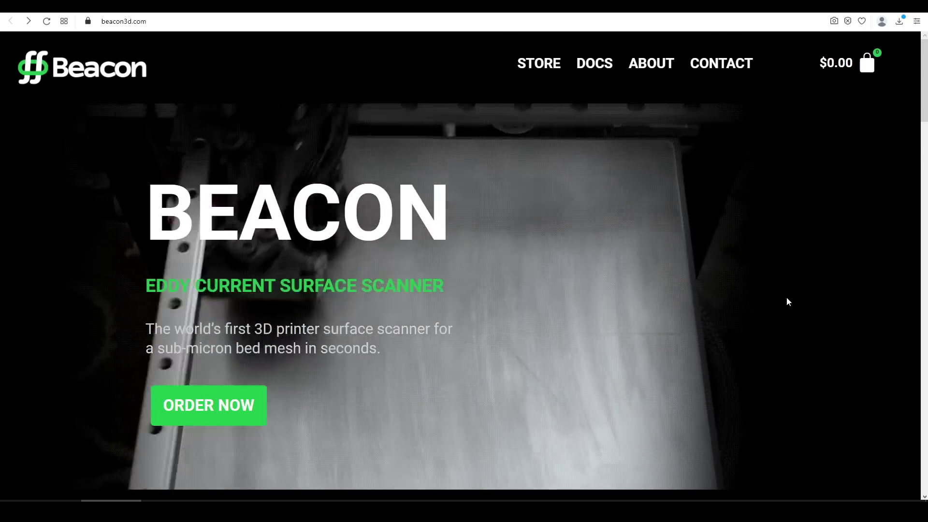
Review the Beacon product page's sections on precision, high temperature and Beacon technology.
{"action": "scroll", "coordinate": [838, 333], "scroll_direction": "down", "scroll_amount": 20}
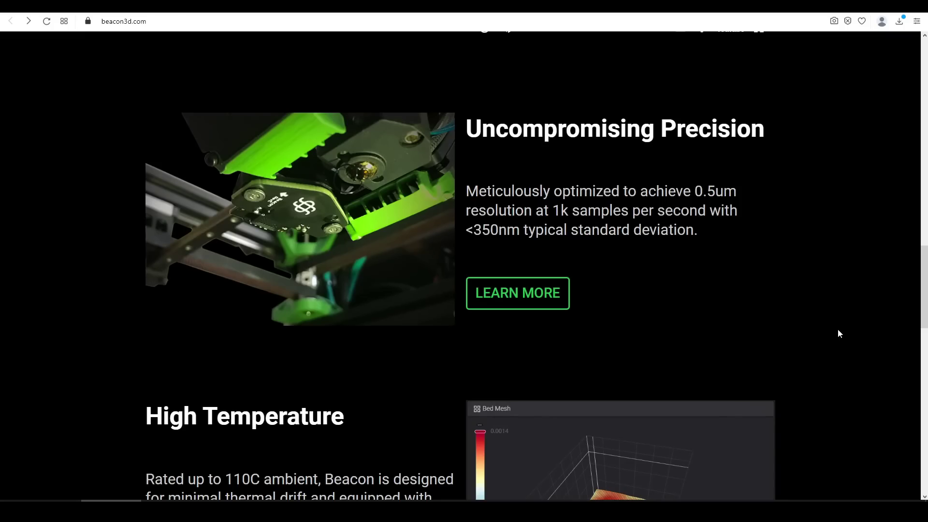
{"action": "scroll", "coordinate": [838, 333], "scroll_direction": "down", "scroll_amount": 5}
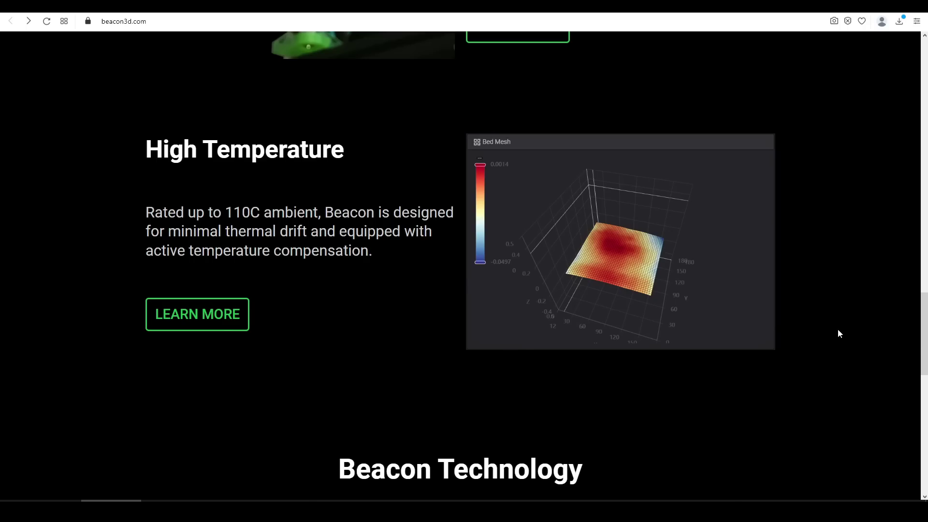
{"action": "scroll", "coordinate": [838, 329], "scroll_direction": "down", "scroll_amount": 6}
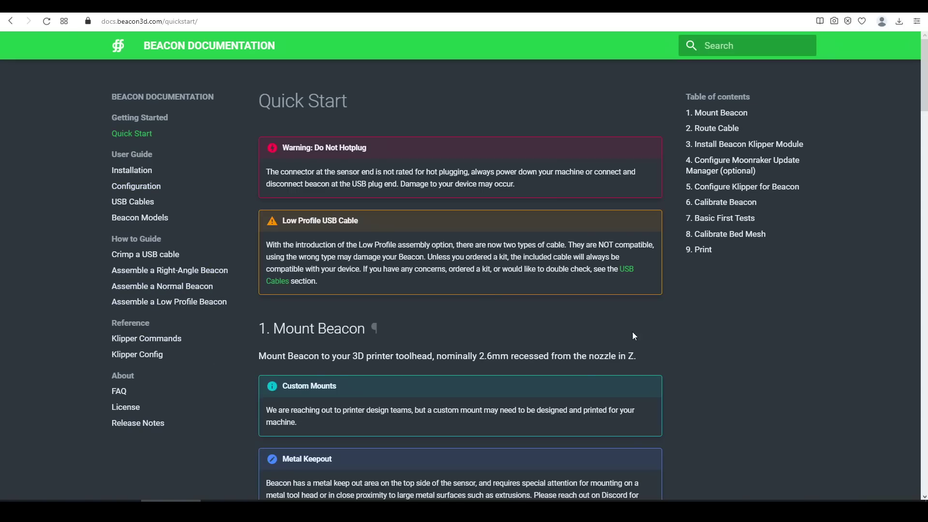
Look through the Quick Start, Installation, Klipper Commands and Klipper Config pages of the Beacon documentation.
{"action": "scroll", "coordinate": [633, 333], "scroll_direction": "down", "scroll_amount": 10}
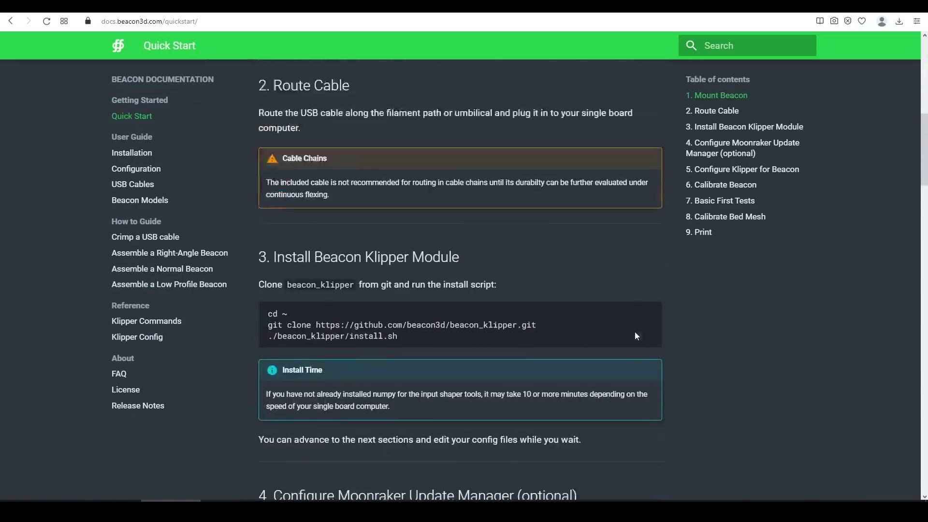
{"action": "scroll", "coordinate": [635, 335], "scroll_direction": "down", "scroll_amount": 6}
{"action": "scroll", "coordinate": [635, 336], "scroll_direction": "down", "scroll_amount": 3}
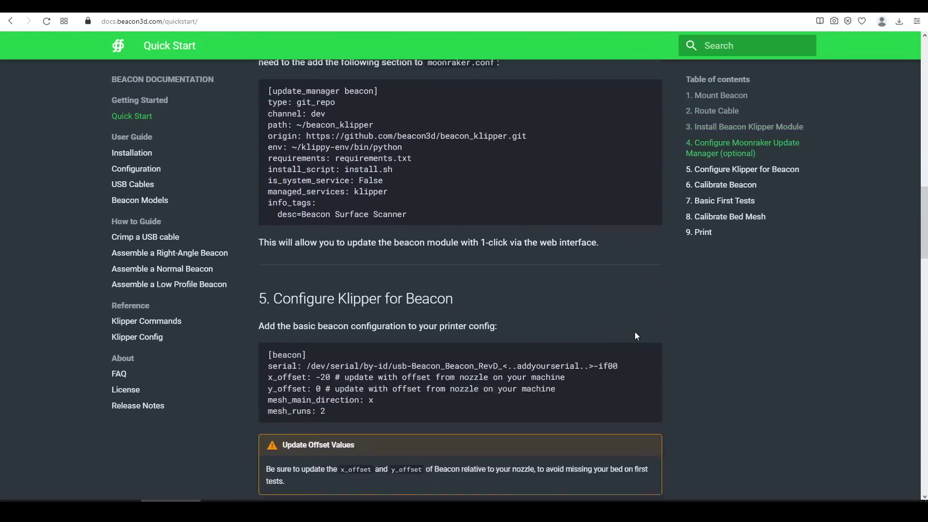
{"action": "scroll", "coordinate": [635, 333], "scroll_direction": "down", "scroll_amount": 4}
{"action": "scroll", "coordinate": [635, 334], "scroll_direction": "down", "scroll_amount": 7}
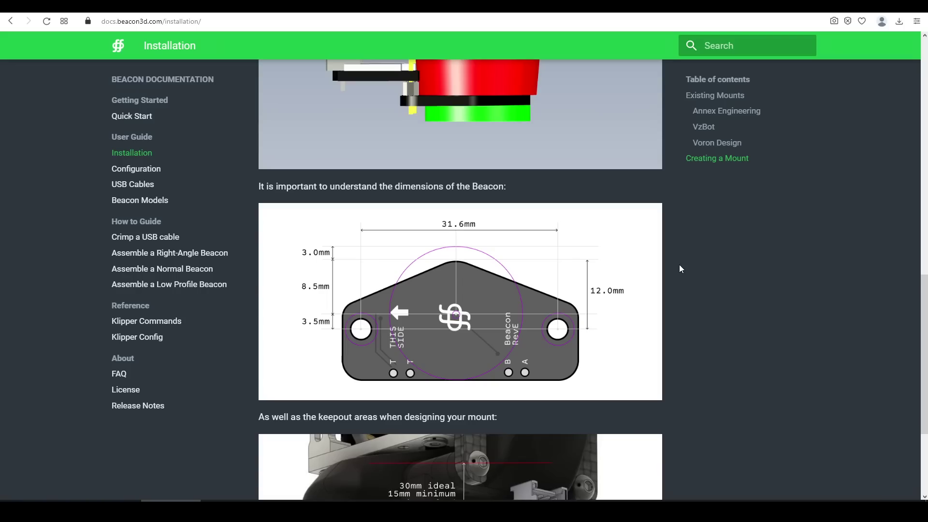
{"action": "scroll", "coordinate": [679, 265], "scroll_direction": "down", "scroll_amount": 3}
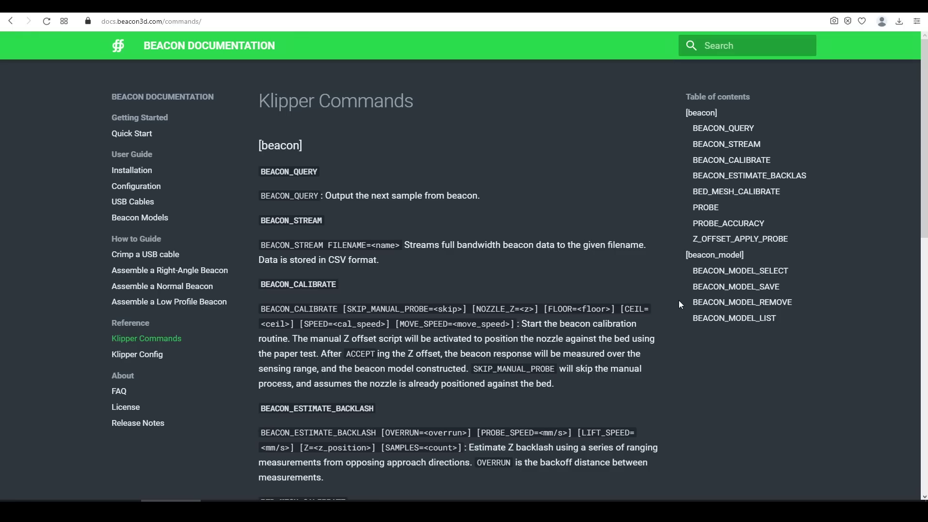
{"action": "scroll", "coordinate": [678, 300], "scroll_direction": "down", "scroll_amount": 5}
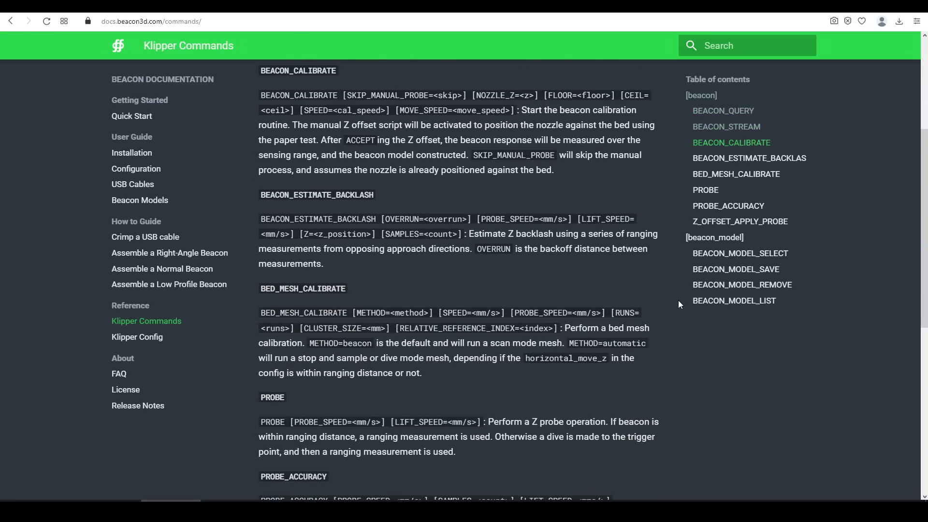
{"action": "scroll", "coordinate": [677, 300], "scroll_direction": "down", "scroll_amount": 5}
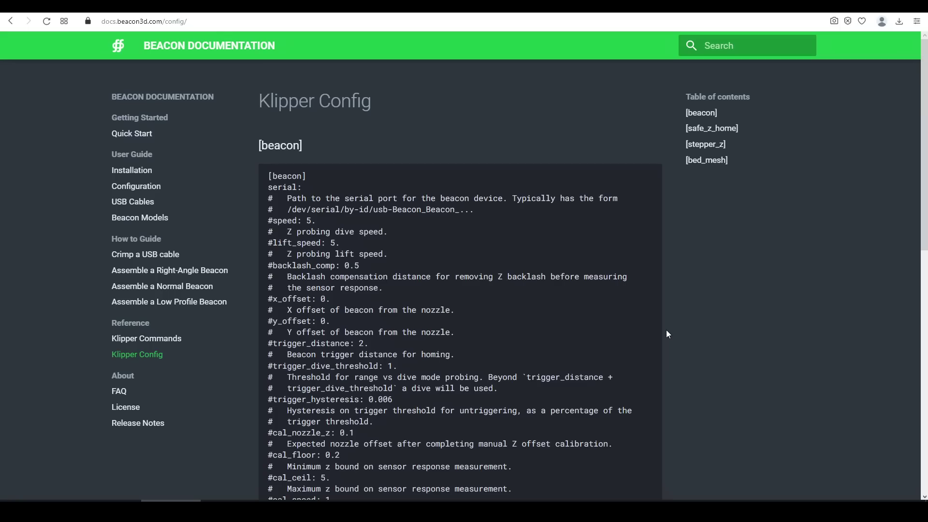
{"action": "scroll", "coordinate": [667, 332], "scroll_direction": "down", "scroll_amount": 5}
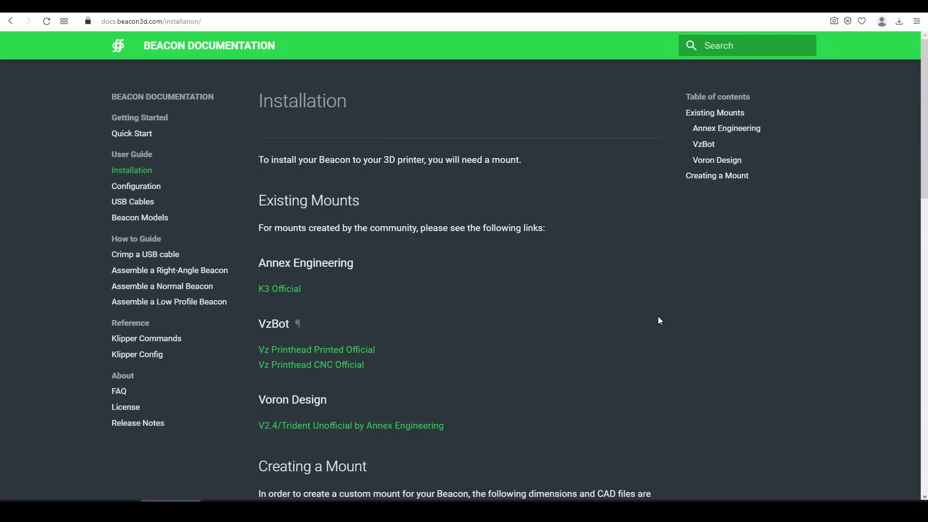
Read the Installation page's sections on existing mounts, the mount CAD file, Beacon dimensions and keepout areas.
{"action": "scroll", "coordinate": [658, 317], "scroll_direction": "down", "scroll_amount": 1}
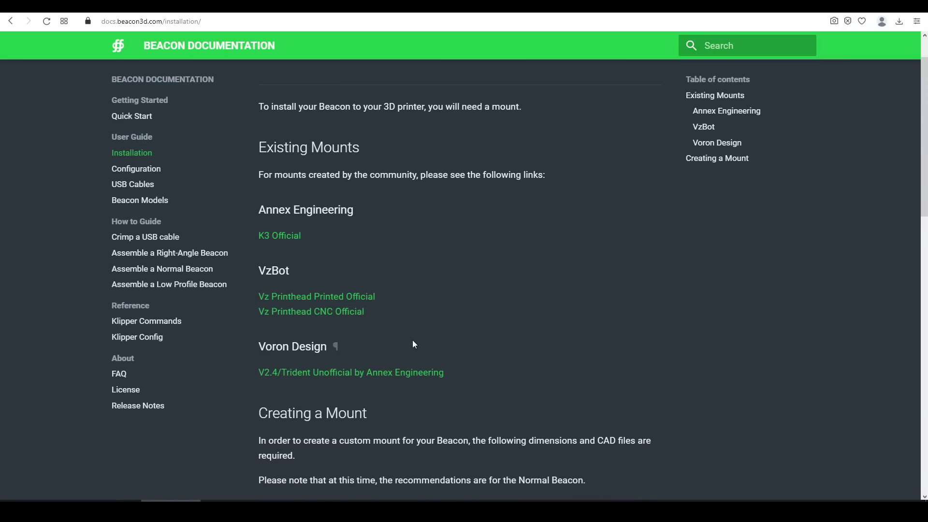
{"action": "scroll", "coordinate": [665, 323], "scroll_direction": "down", "scroll_amount": 6}
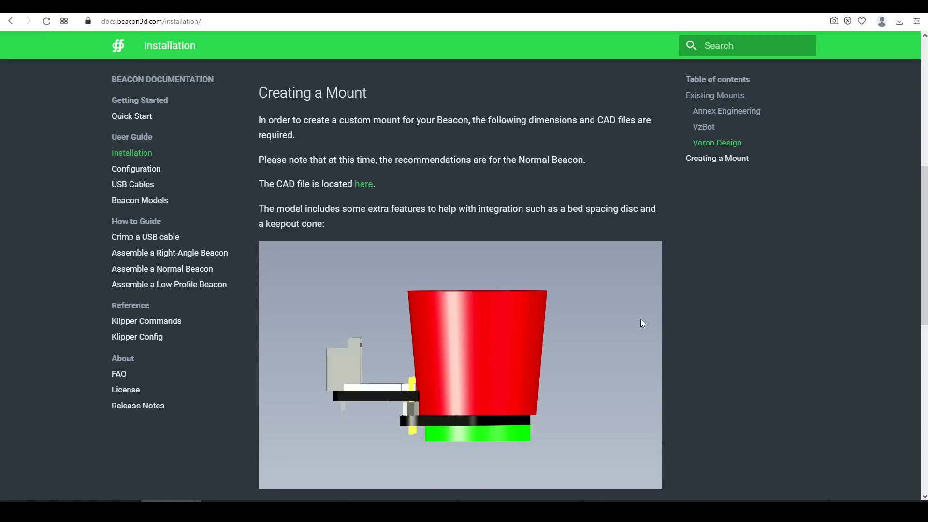
{"action": "scroll", "coordinate": [641, 320], "scroll_direction": "down", "scroll_amount": 7}
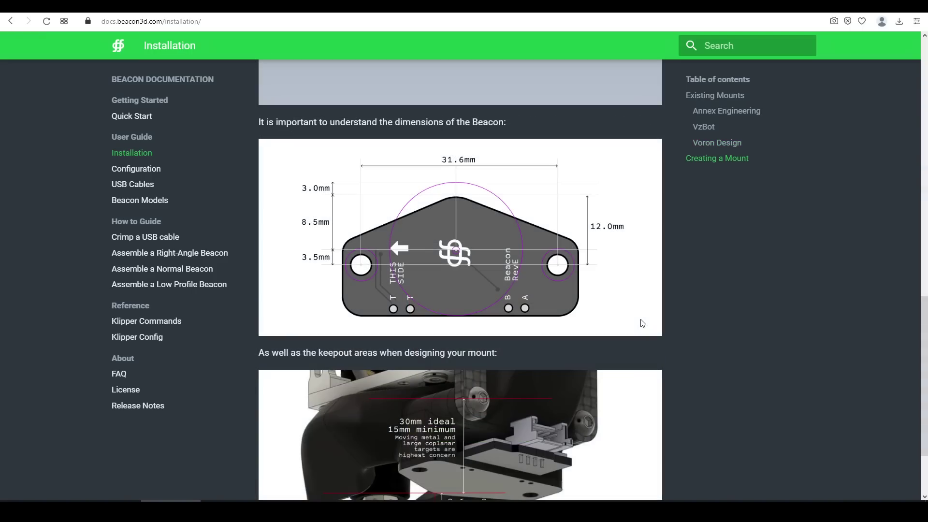
{"action": "scroll", "coordinate": [642, 323], "scroll_direction": "down", "scroll_amount": 2}
{"action": "scroll", "coordinate": [642, 320], "scroll_direction": "up", "scroll_amount": 9}
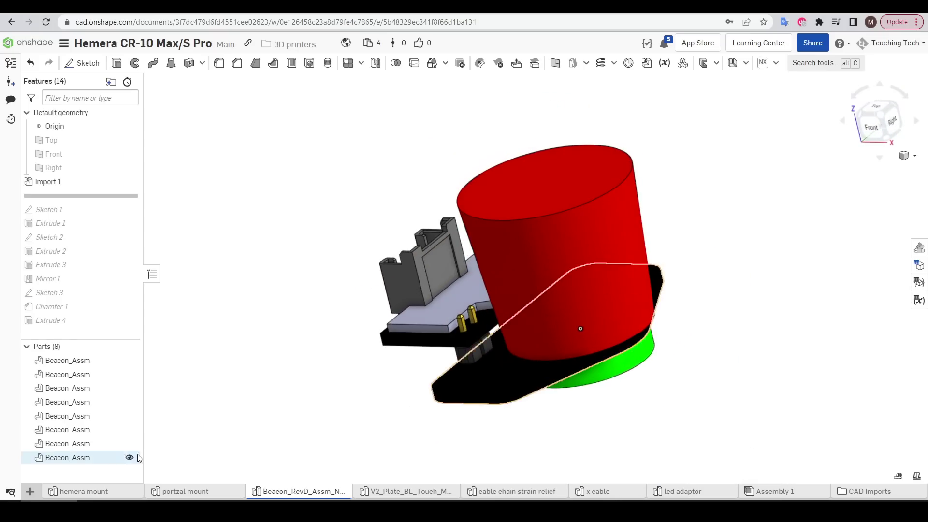
In Onshape, hide the green bed spacing disc beneath the sensor in the imported Beacon assembly.
{"action": "right_click_drag", "start_coordinate": [374, 432], "coordinate": [367, 372]}
{"action": "left_click", "coordinate": [130, 444]}
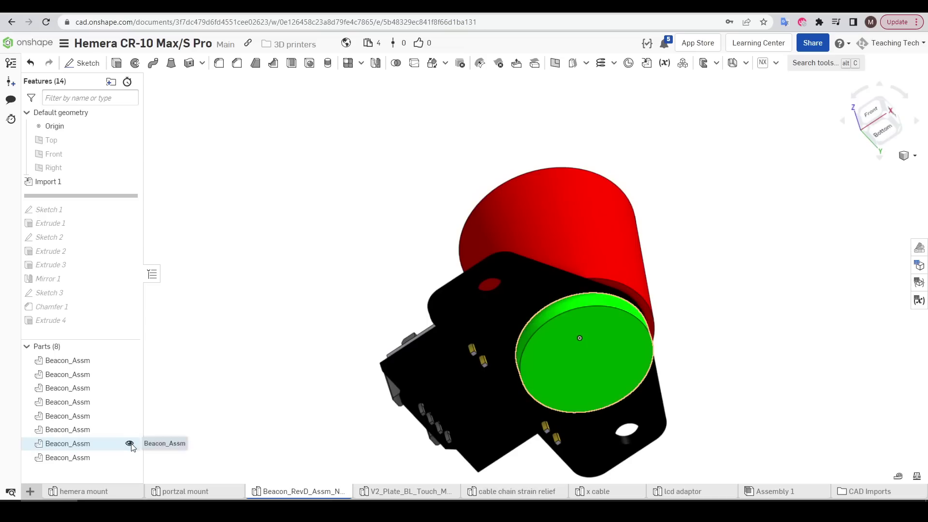
{"action": "left_click", "coordinate": [130, 444]}
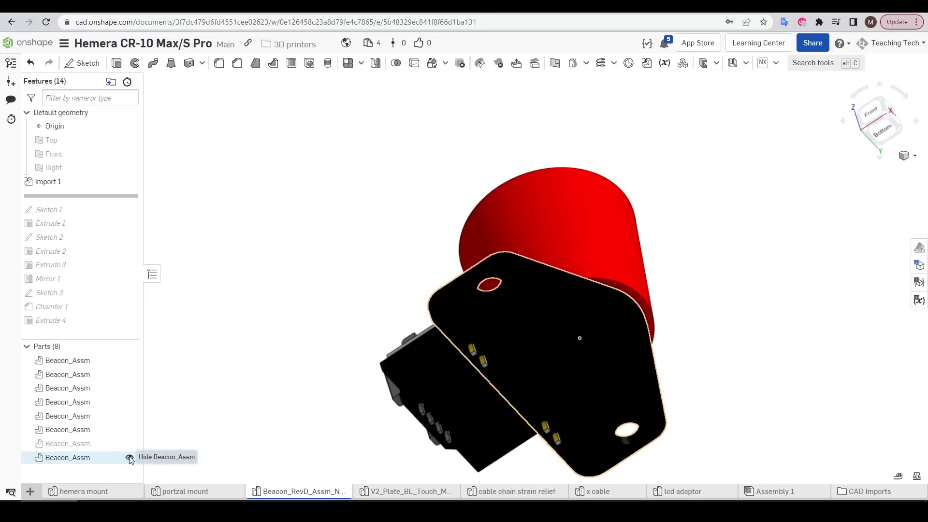
{"action": "left_click", "coordinate": [129, 429]}
{"action": "right_click_drag", "start_coordinate": [314, 313], "coordinate": [350, 379]}
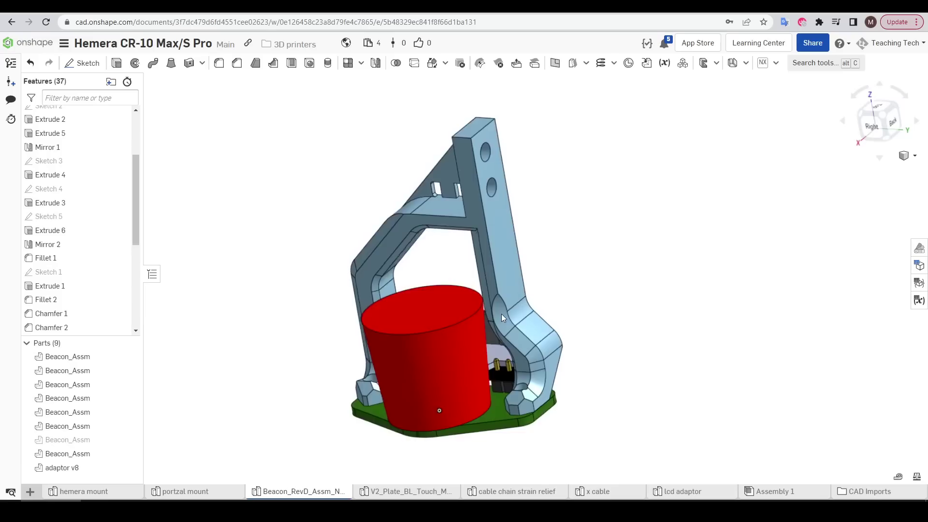
Examine how the Beacon sensor fits the Hemera CR-10 mount and the Seckit SK-Tank brackets, including the red keepout cone.
{"action": "right_click_drag", "start_coordinate": [500, 314], "coordinate": [553, 308]}
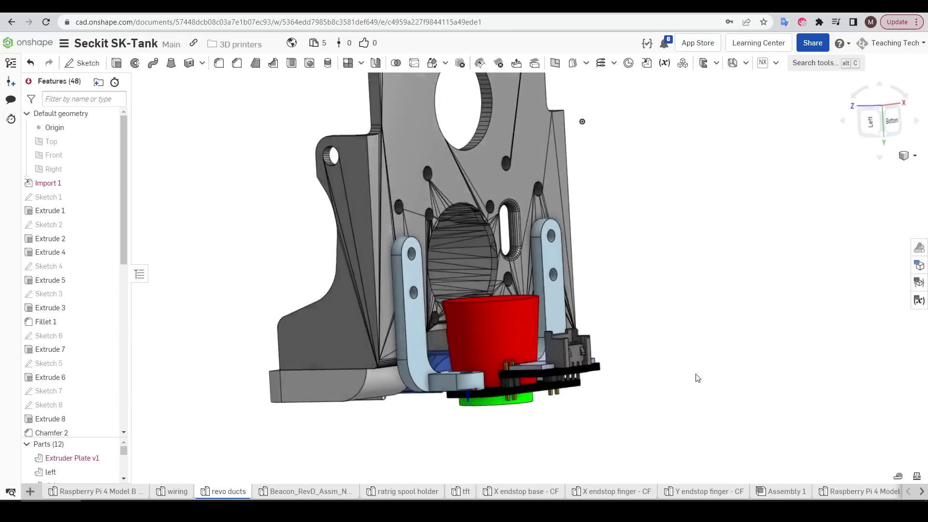
{"action": "right_click_drag", "start_coordinate": [697, 378], "coordinate": [575, 248]}
{"action": "scroll", "coordinate": [575, 248], "scroll_direction": "up", "scroll_amount": 3}
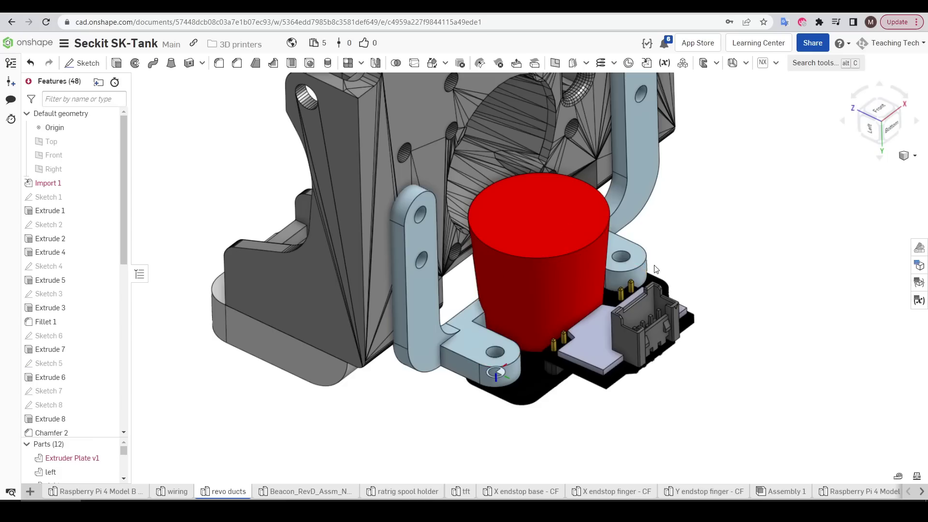
{"action": "right_click_drag", "start_coordinate": [655, 269], "coordinate": [634, 305]}
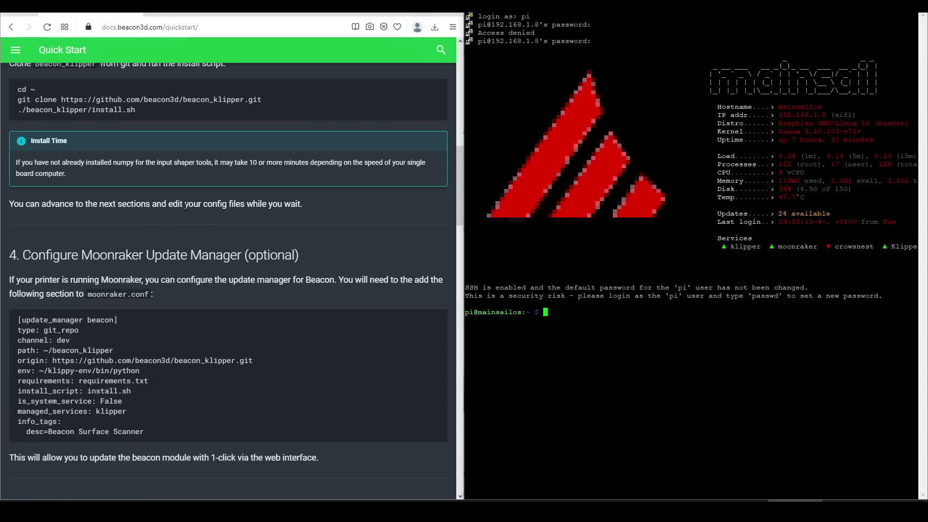
Copy the cd ~ command from the guide's Install Beacon Klipper Module section and run it in the SSH terminal.
{"action": "scroll", "coordinate": [183, 208], "scroll_direction": "up", "scroll_amount": 3}
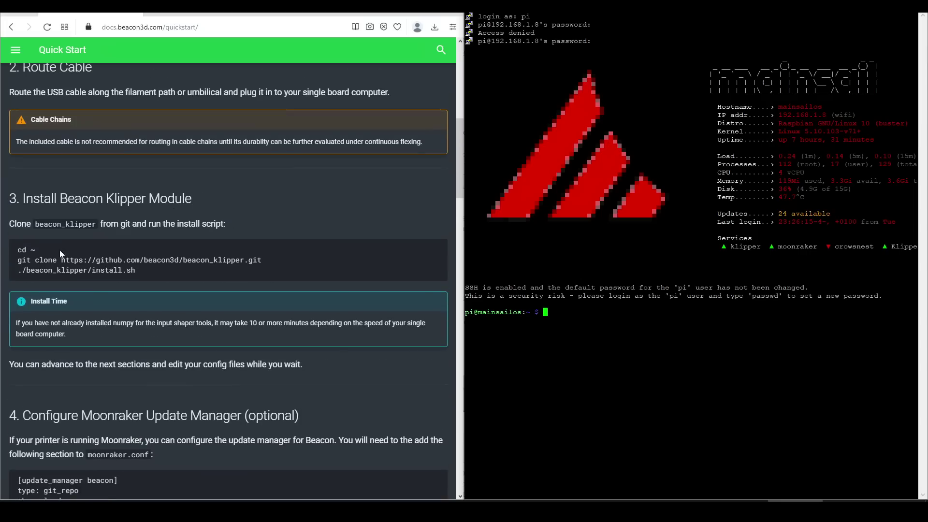
{"action": "left_click_drag", "start_coordinate": [35, 249], "coordinate": [18, 250]}
{"action": "left_click", "coordinate": [19, 250]}
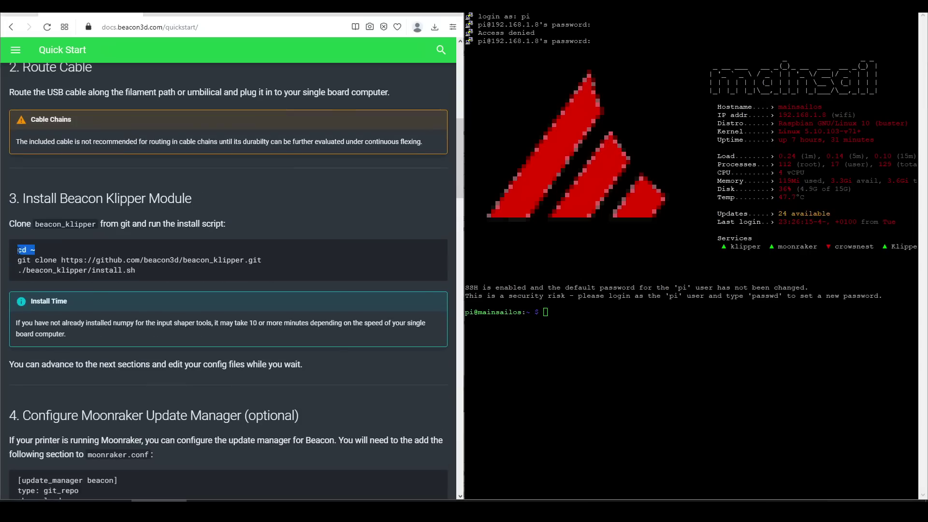
{"action": "key", "text": "ctrl+c"}
{"action": "key", "text": "alt+Tab"}
{"action": "key", "text": "shift+Insert"}
{"action": "key", "text": "Return"}
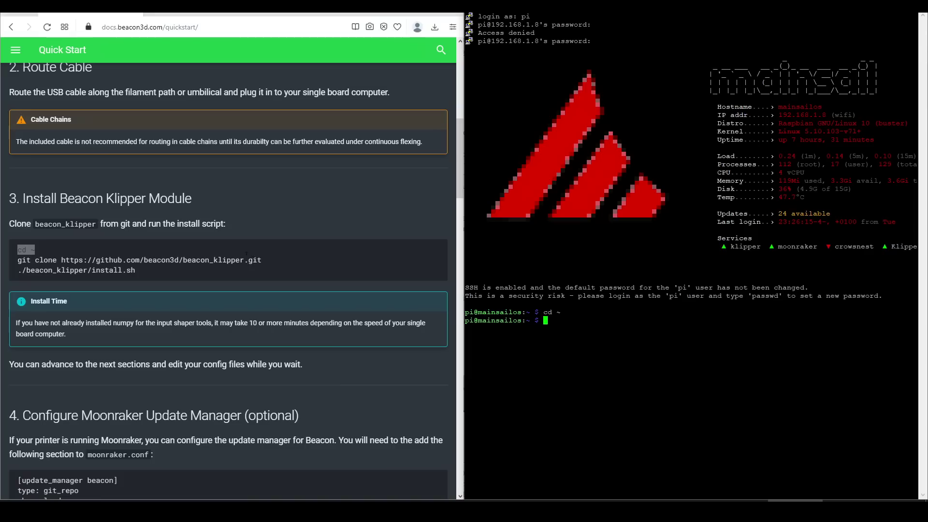
{"action": "left_click_drag", "start_coordinate": [263, 260], "coordinate": [19, 261]}
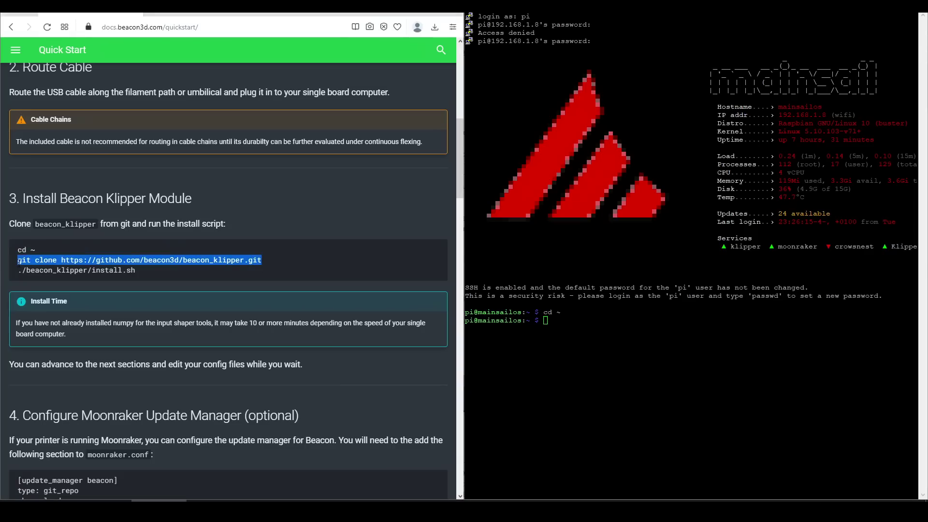
{"action": "key", "text": "ctrl+c"}
{"action": "key", "text": "alt+Tab"}
{"action": "key", "text": "shift+Insert"}
{"action": "key", "text": "Return"}
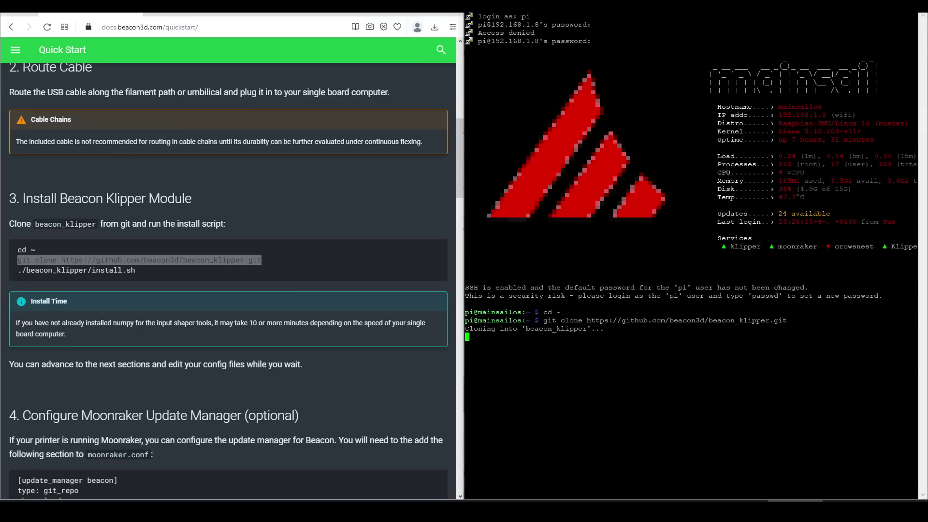
Copy ./beacon_klipper/install.sh from the guide and run the install script in the terminal.
{"action": "left_click_drag", "start_coordinate": [144, 275], "coordinate": [12, 276]}
{"action": "key", "text": "ctrl+c"}
{"action": "key", "text": "alt+Tab"}
{"action": "key", "text": "shift+Insert"}
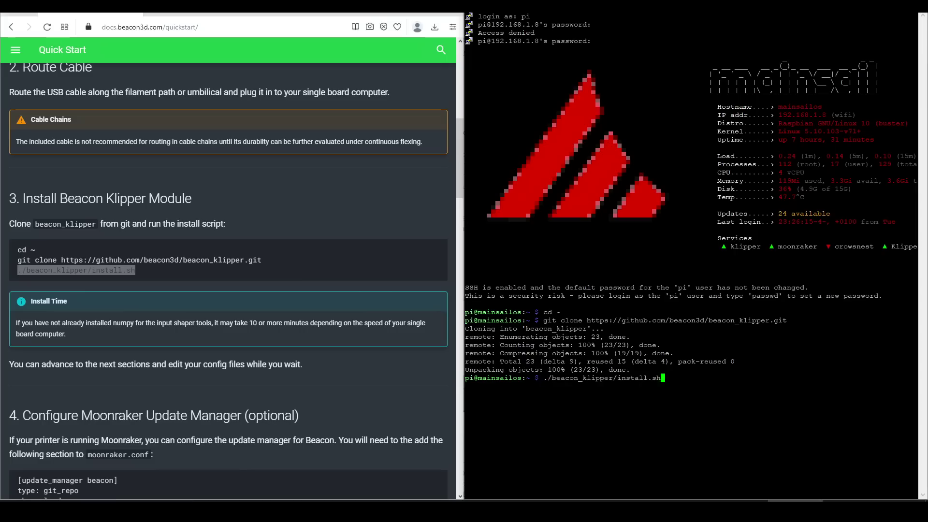
{"action": "key", "text": "Return"}
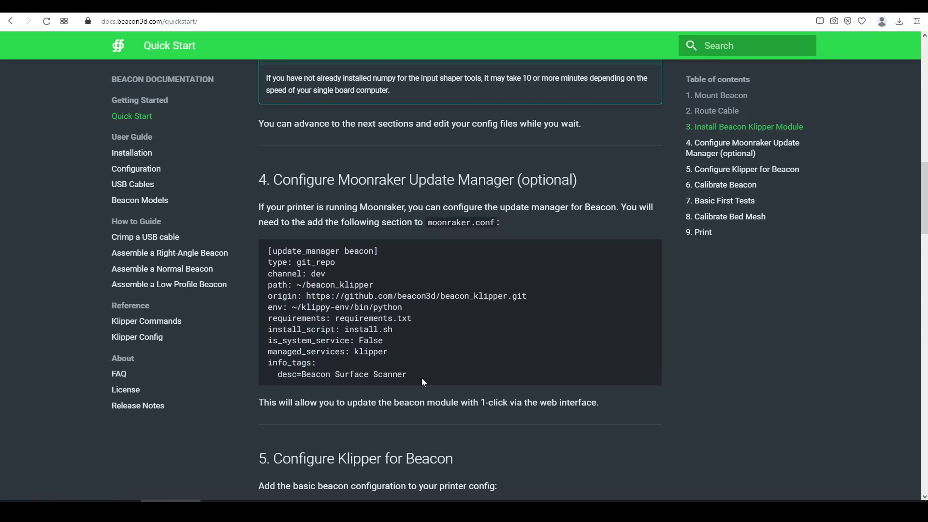
Copy the guide's [update_manager beacon] section into moonraker.conf before [update_manager mainsail], then save the file and restart.
{"action": "left_click_drag", "start_coordinate": [409, 377], "coordinate": [266, 259]}
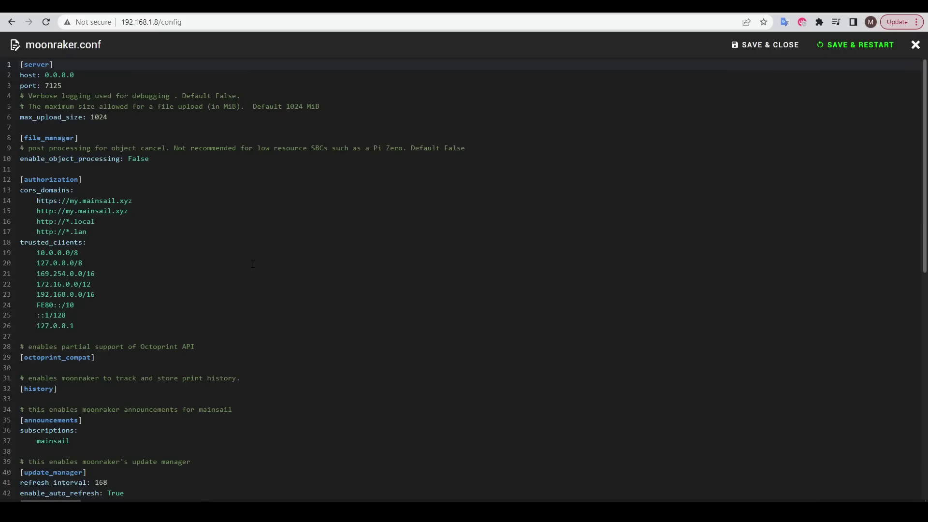
{"action": "scroll", "coordinate": [253, 263], "scroll_direction": "down", "scroll_amount": 6}
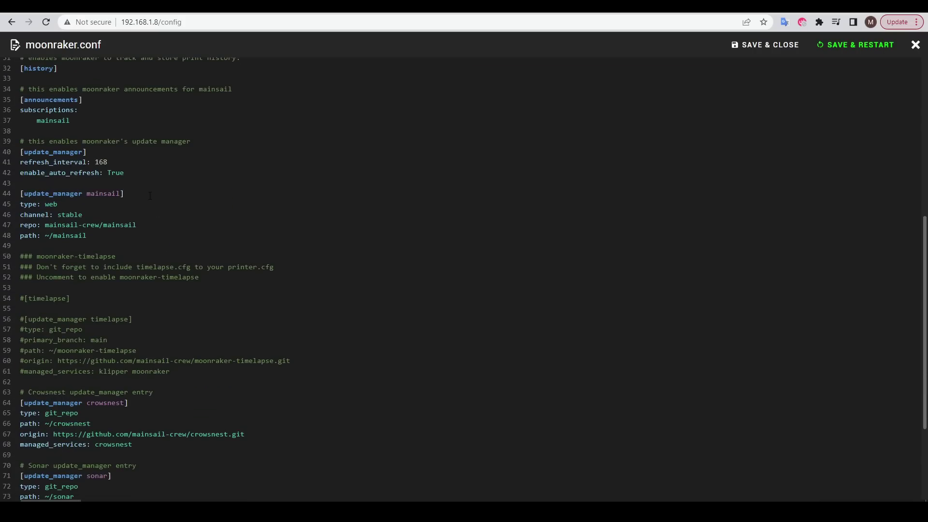
{"action": "left_click", "coordinate": [147, 177]}
{"action": "key", "text": "Return"}
{"action": "key", "text": "Return"}
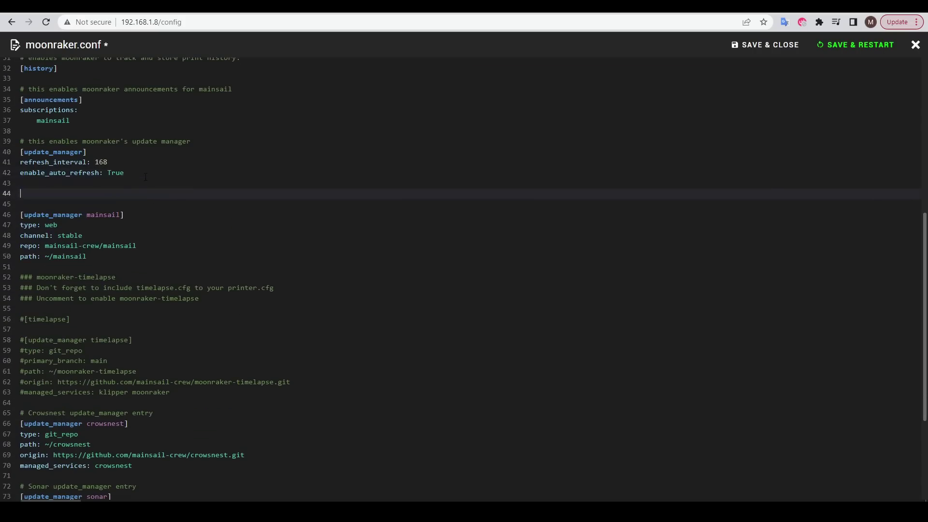
{"action": "key", "text": "ctrl+v"}
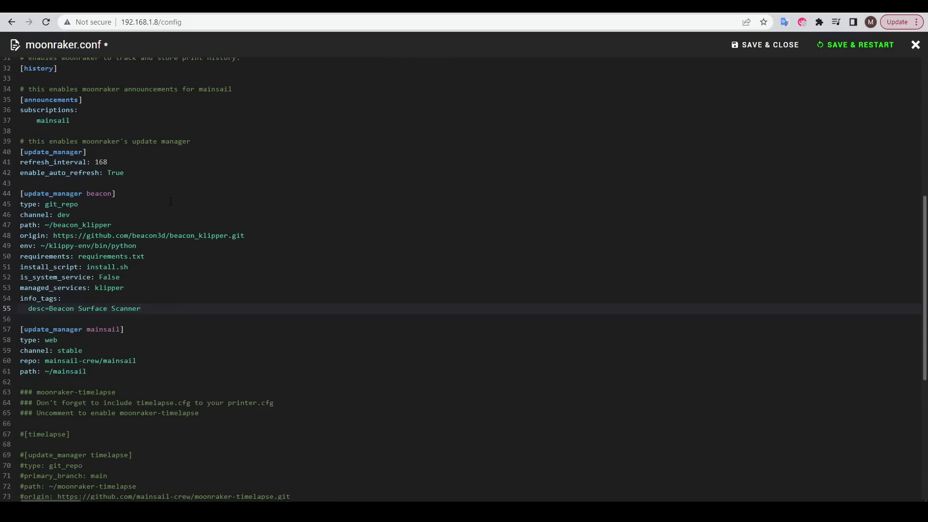
{"action": "left_click", "coordinate": [851, 46]}
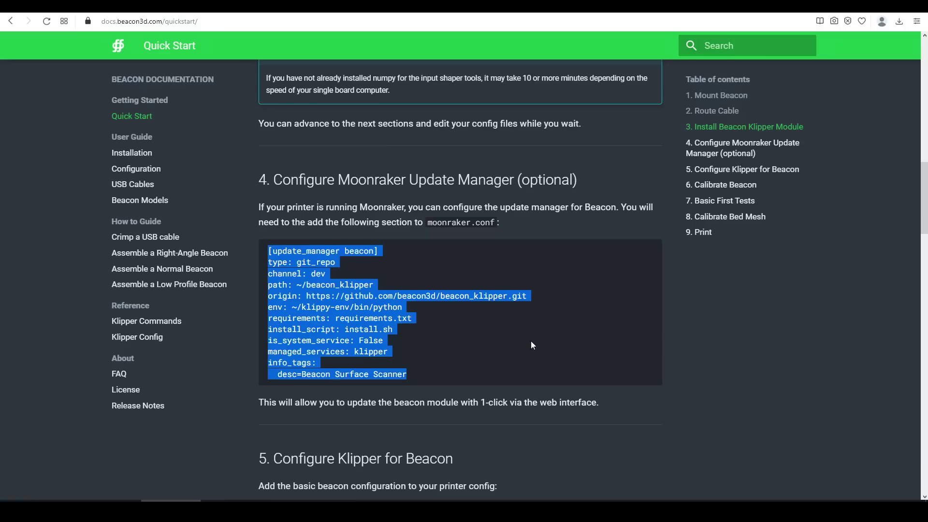
Copy the guide's basic [beacon] configuration into printer.cfg between the [safe_z_home] and [bltouch] sections.
{"action": "scroll", "coordinate": [618, 305], "scroll_direction": "down", "scroll_amount": 7}
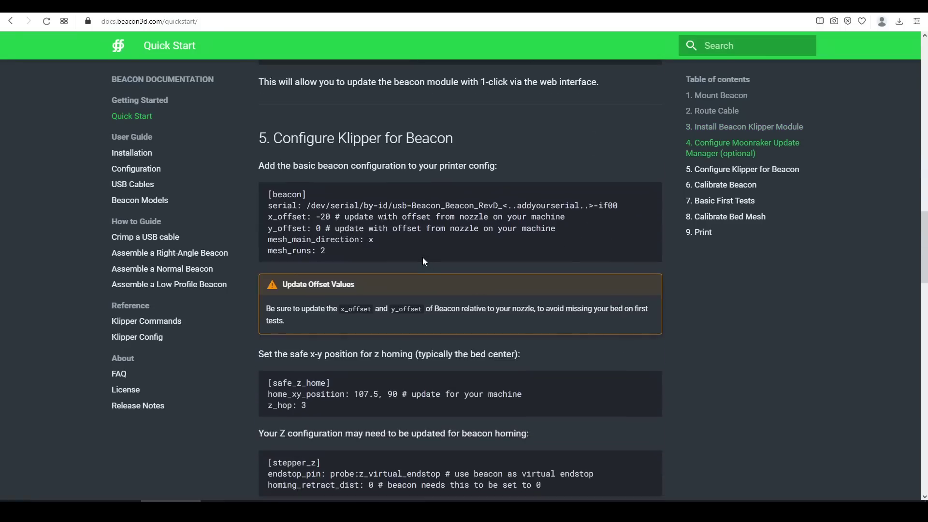
{"action": "left_click_drag", "start_coordinate": [350, 251], "coordinate": [262, 200]}
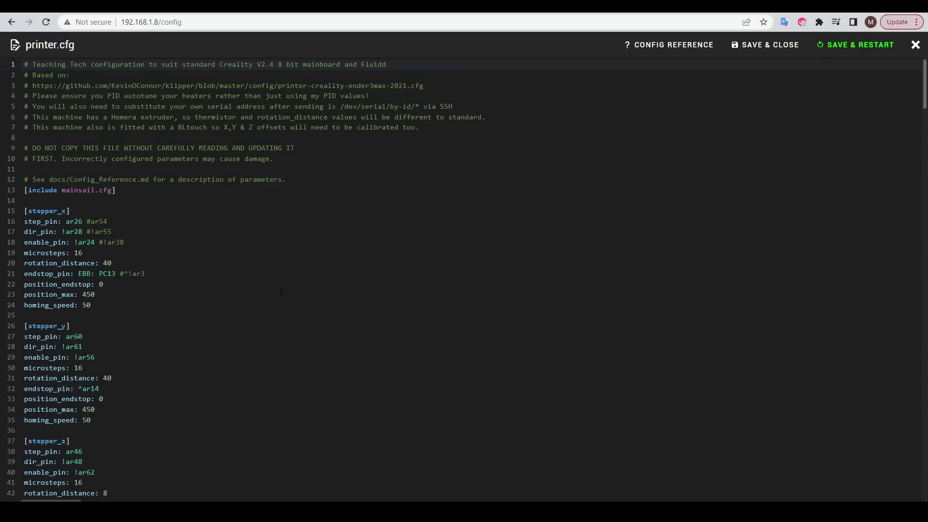
{"action": "scroll", "coordinate": [281, 292], "scroll_direction": "down", "scroll_amount": 10}
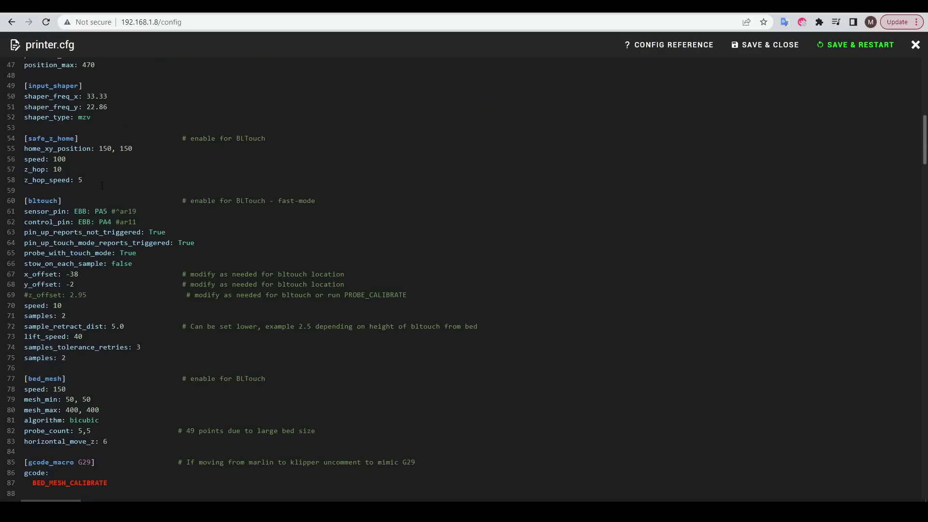
{"action": "left_click", "coordinate": [102, 184]}
{"action": "key", "text": "Return"}
{"action": "key", "text": "Return"}
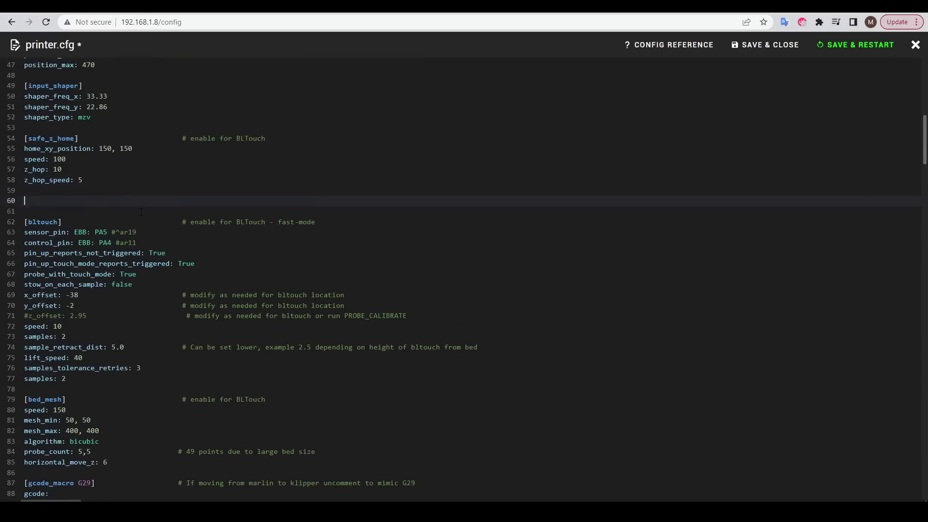
{"action": "key", "text": "ctrl+v"}
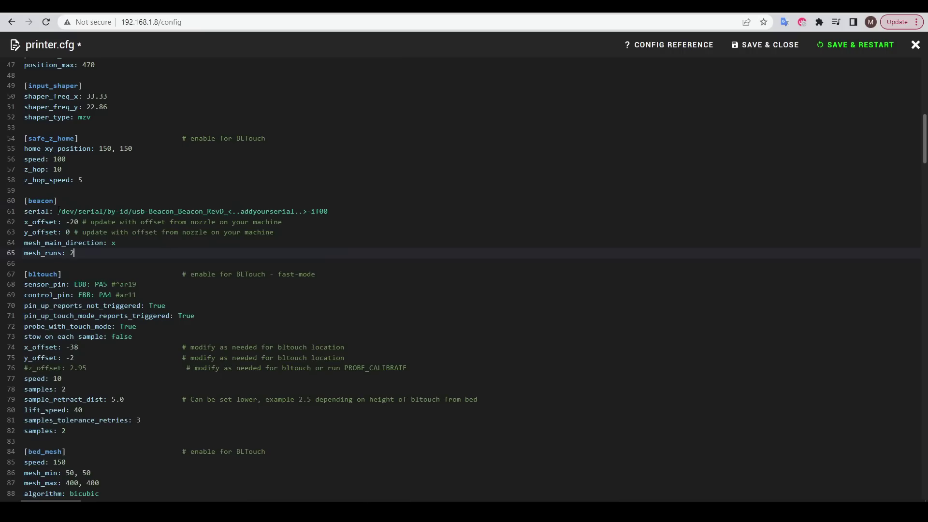
List the connected serial devices in the SSH terminal with ls /dev/serial/by-id/, reusing the path from the [beacon] serial line.
{"action": "left_click", "coordinate": [88, 211]}
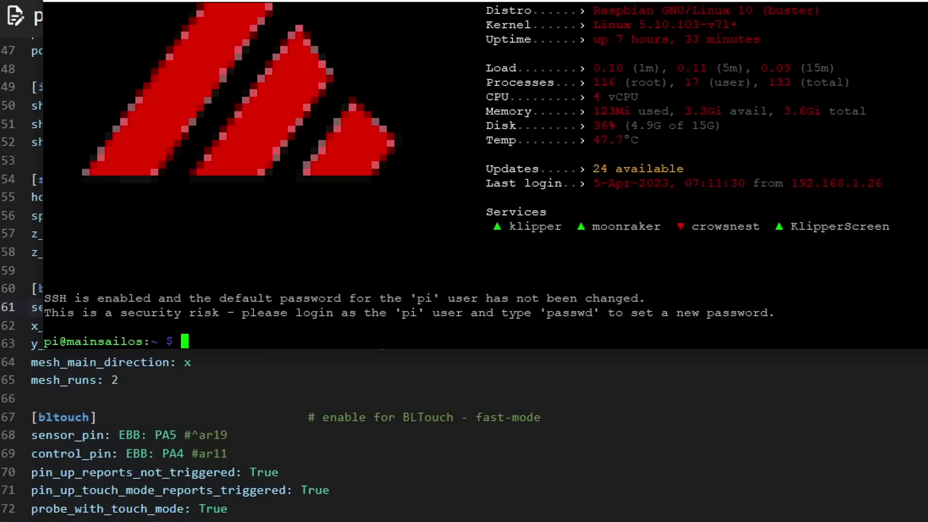
{"action": "type", "text": "ls"}
{"action": "key", "text": "ctrl+v"}
{"action": "key", "text": "Return"}
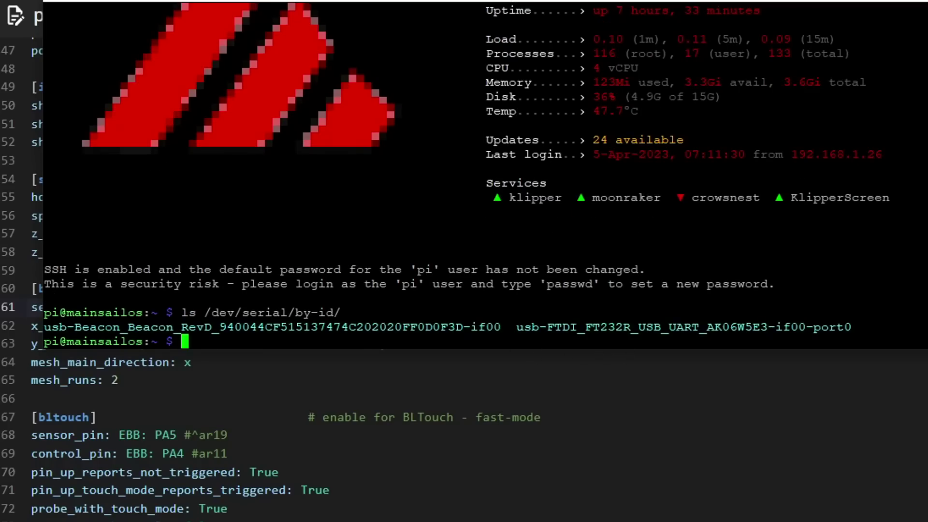
Copy the Beacon's USB device ID from the terminal and replace the placeholder ID in the [beacon] serial line with it.
{"action": "left_click_drag", "start_coordinate": [500, 327], "coordinate": [50, 327]}
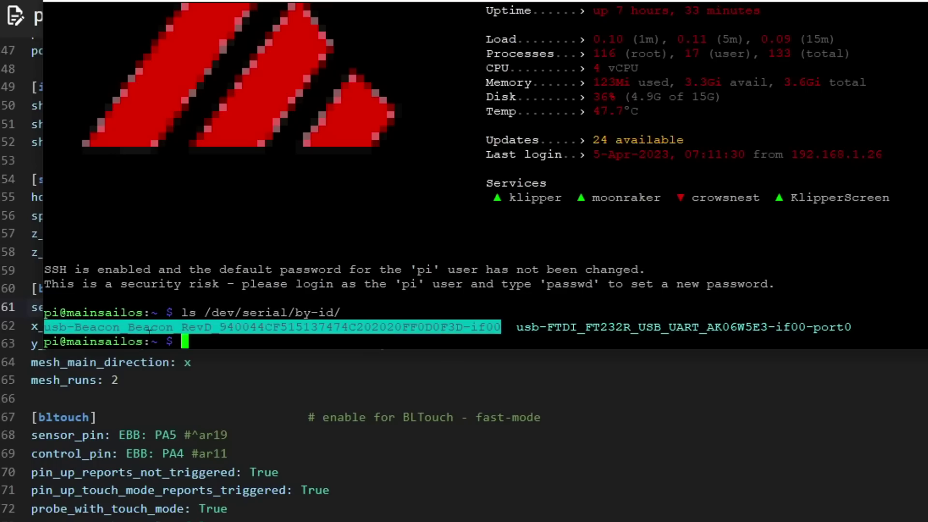
{"action": "key", "text": "alt+Tab"}
{"action": "key", "text": "ctrl+v"}
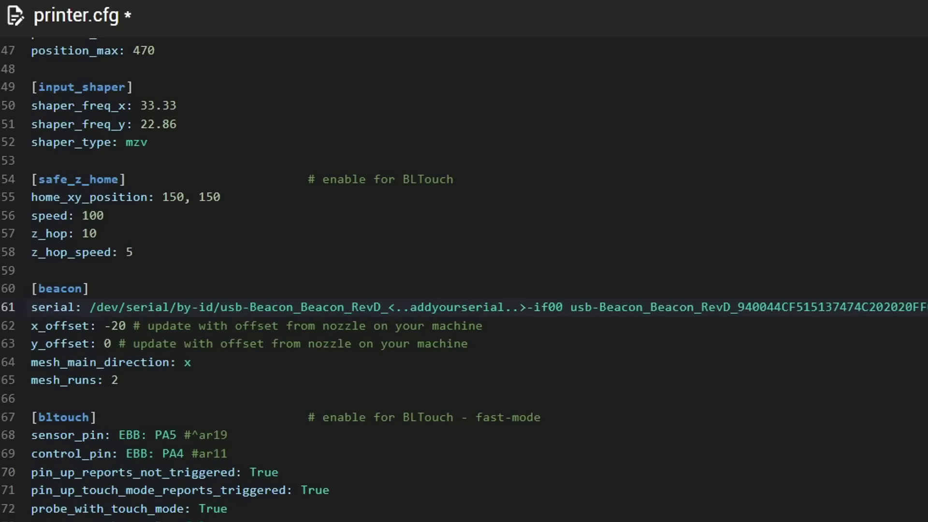
{"action": "key", "text": "BackSpace"}
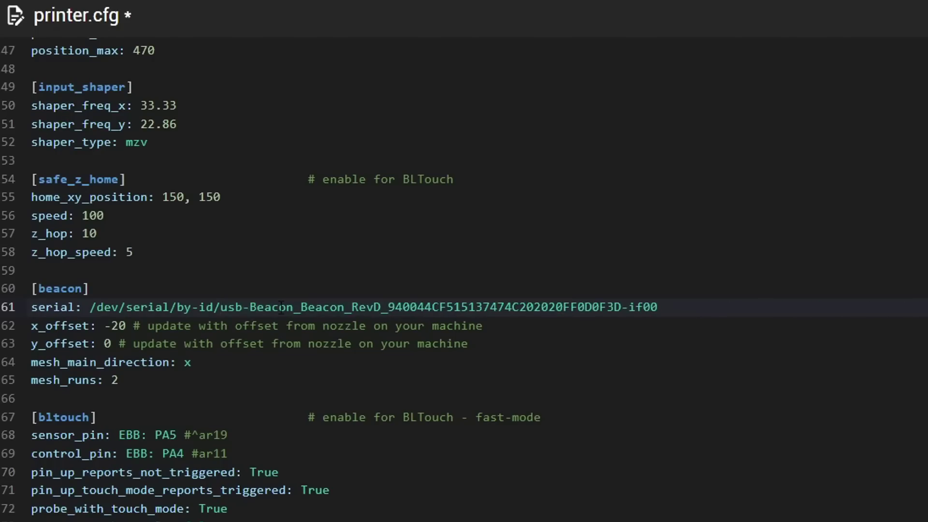
In the [beacon] section, set x_offset to -30 and y_offset to 1.
{"action": "left_click", "coordinate": [294, 272]}
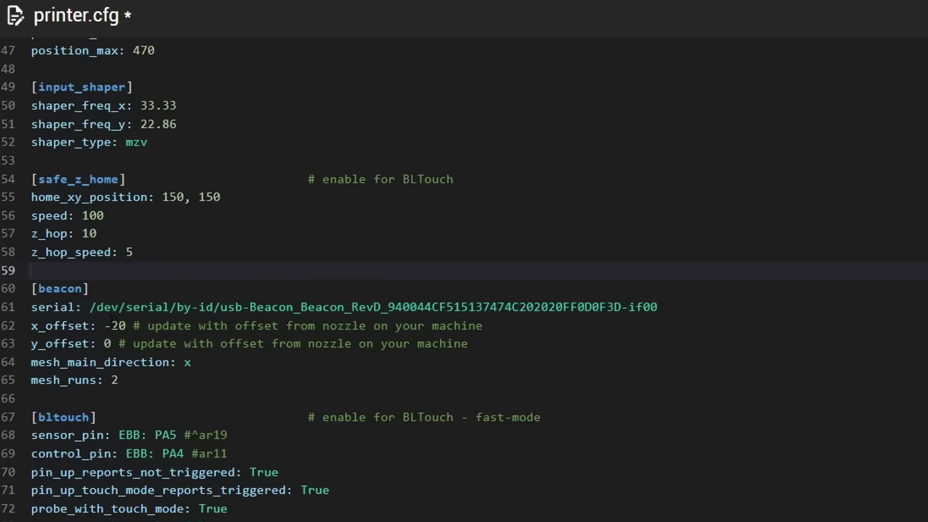
{"action": "left_click_drag", "start_coordinate": [119, 327], "coordinate": [112, 328]}
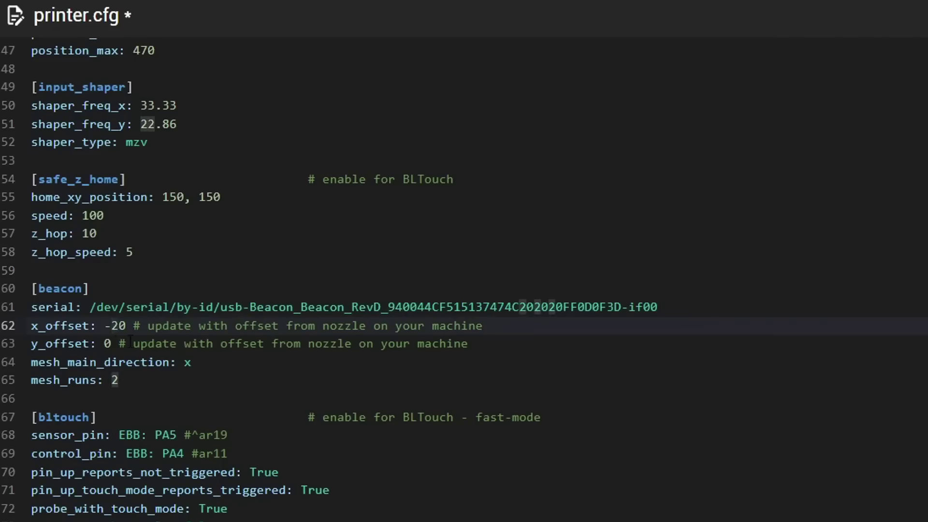
{"action": "type", "text": "3"}
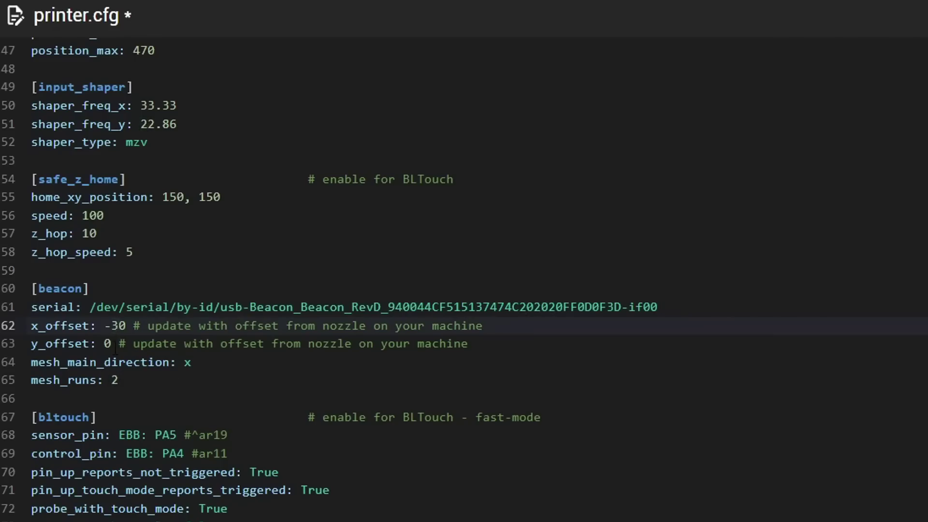
{"action": "left_click_drag", "start_coordinate": [114, 344], "coordinate": [103, 344]}
{"action": "type", "text": "1"}
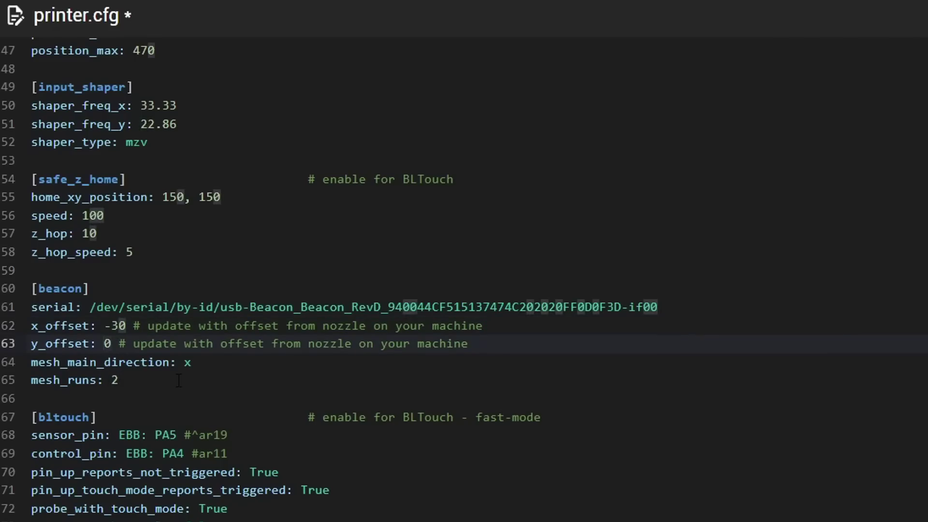
Comment out the [bltouch] section of printer.cfg line by line with #, starting at its header.
{"action": "left_click", "coordinate": [31, 417]}
{"action": "type", "text": "#"}
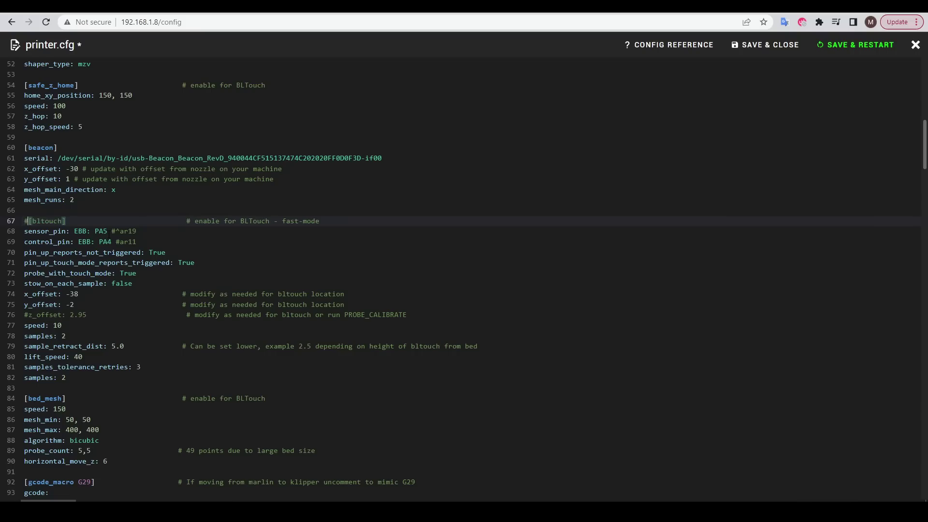
{"action": "key", "text": "Down"}
{"action": "key", "text": "Home"}
{"action": "type", "text": "#"}
{"action": "key", "text": "Down"}
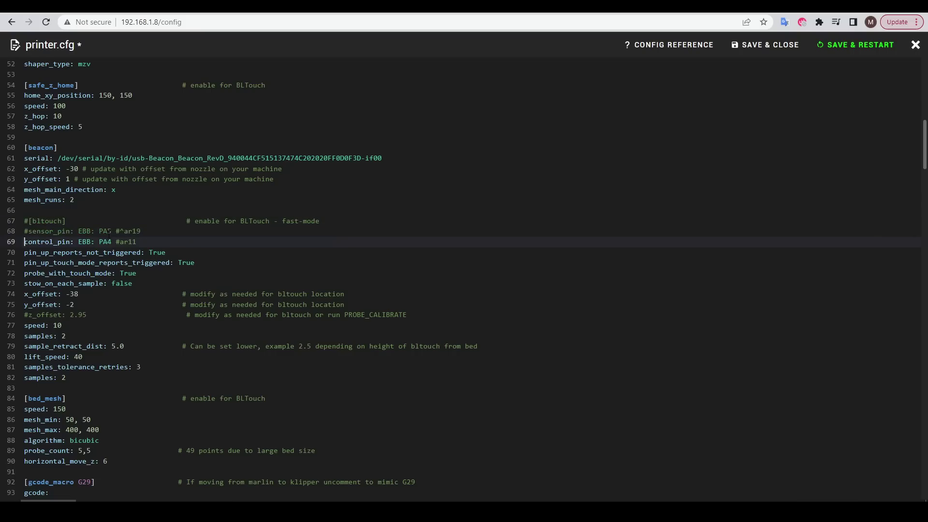
{"action": "type", "text": "#"}
{"action": "key", "text": "Down"}
{"action": "key", "text": "Home"}
{"action": "type", "text": "#"}
{"action": "key", "text": "Down"}
{"action": "key", "text": "Home"}
{"action": "type", "text": "#"}
{"action": "key", "text": "Down"}
{"action": "key", "text": "Home"}
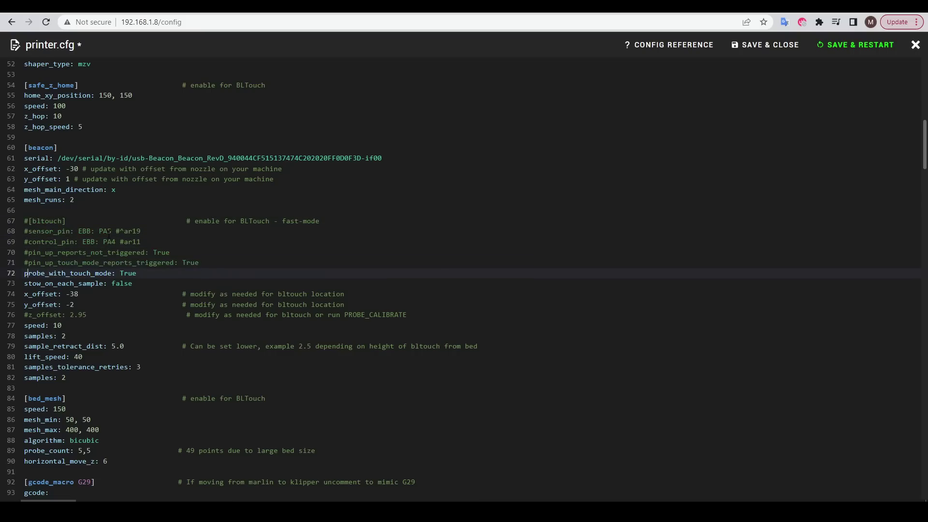
{"action": "type", "text": "#"}
{"action": "key", "text": "Down"}
{"action": "key", "text": "Home"}
{"action": "type", "text": "#"}
{"action": "key", "text": "Down"}
{"action": "key", "text": "Home"}
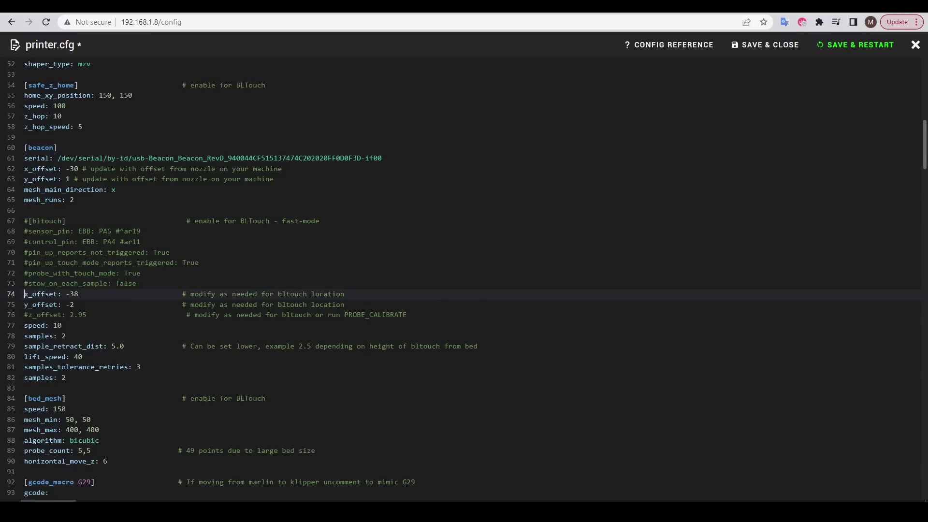
{"action": "type", "text": "#"}
{"action": "key", "text": "Down"}
{"action": "key", "text": "Home"}
{"action": "type", "text": "#"}
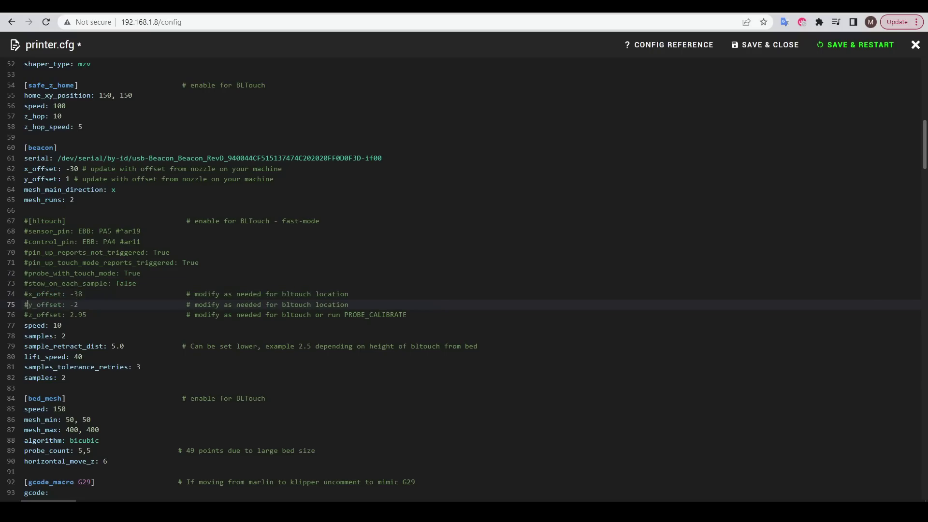
{"action": "key", "text": "Down"}
{"action": "key", "text": "Down"}
{"action": "key", "text": "Home"}
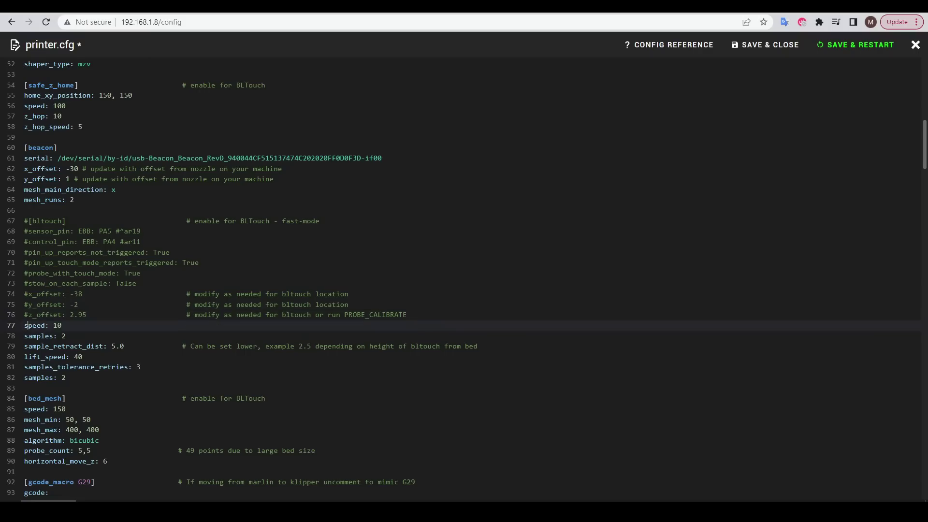
{"action": "type", "text": "#"}
{"action": "key", "text": "Down"}
{"action": "key", "text": "Home"}
{"action": "type", "text": "#"}
{"action": "key", "text": "Down"}
{"action": "key", "text": "Home"}
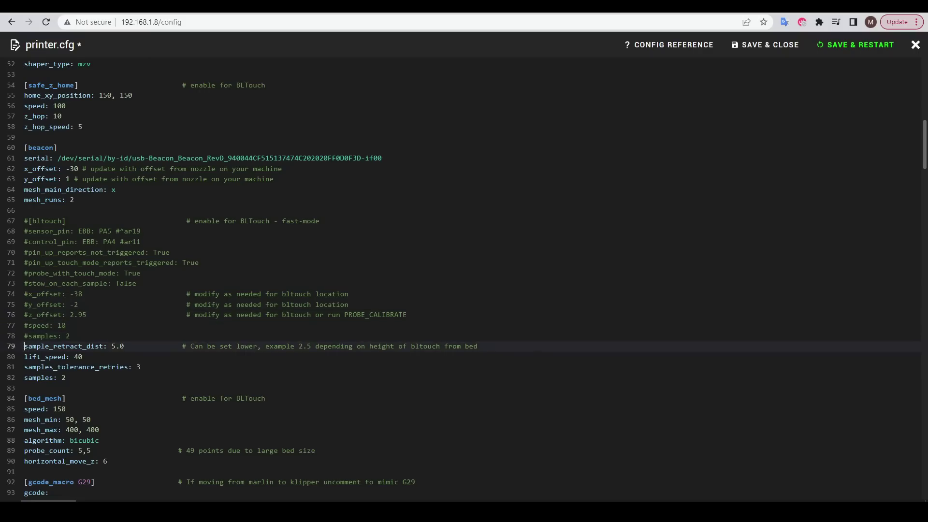
{"action": "type", "text": "#"}
{"action": "key", "text": "Down"}
{"action": "key", "text": "Home"}
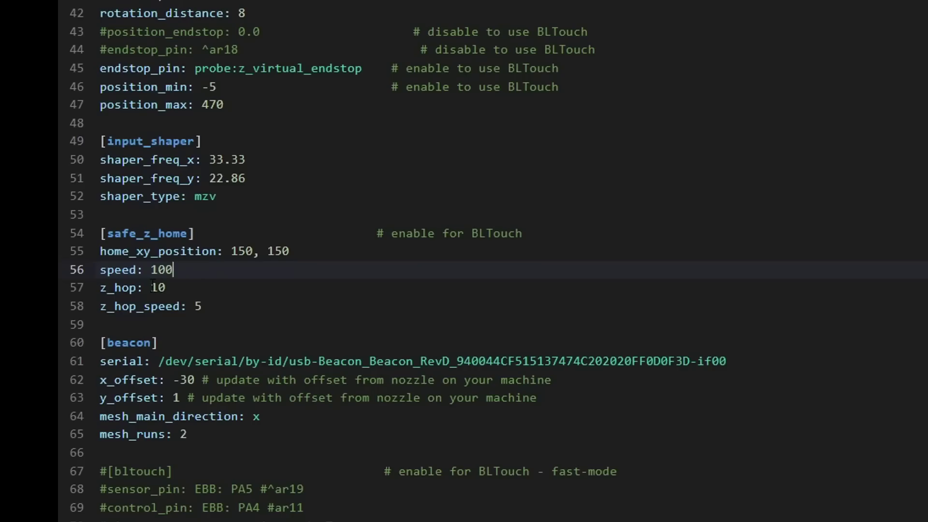
Set z_hop to 3 with the old value commented out, and add the guide's homing_retract_dist: 0 line at the end of [stepper_z].
{"action": "left_click", "coordinate": [153, 287]}
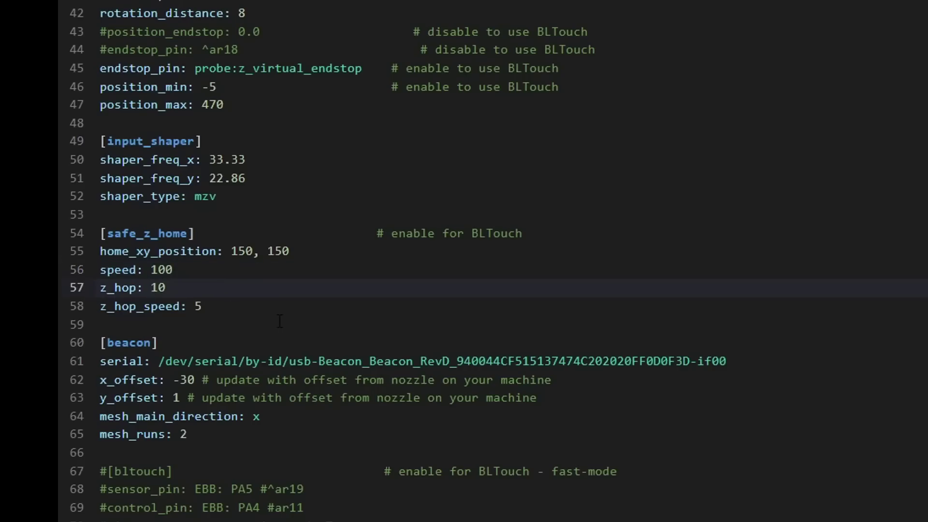
{"action": "type", "text": "3 #"}
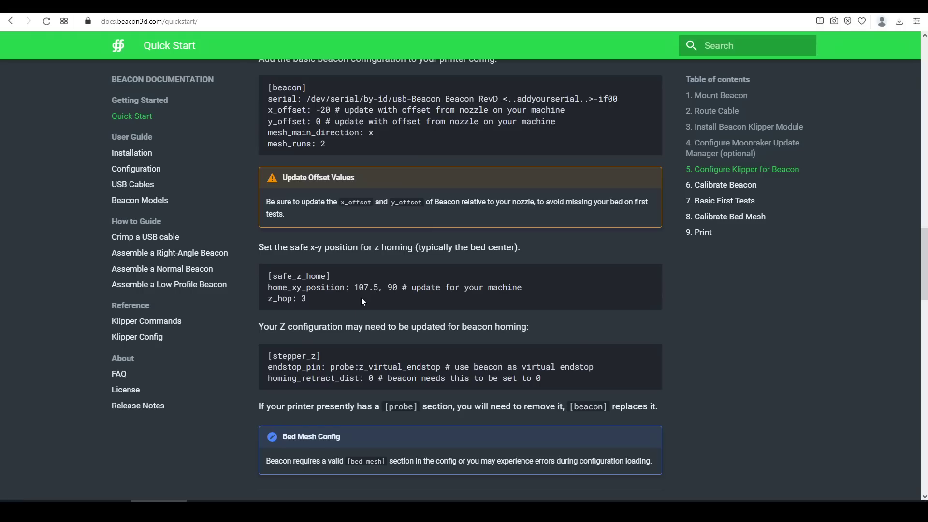
{"action": "scroll", "coordinate": [361, 297], "scroll_direction": "down", "scroll_amount": 2}
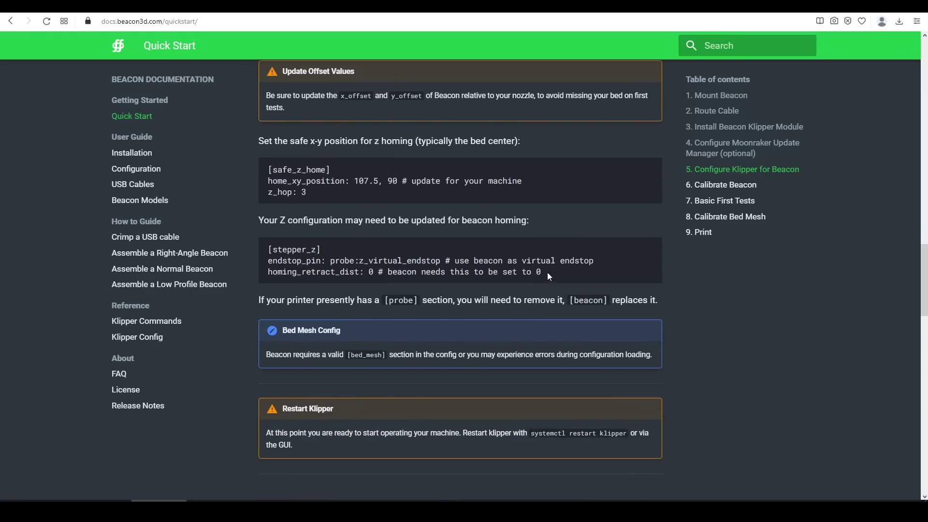
{"action": "left_click_drag", "start_coordinate": [547, 271], "coordinate": [270, 274]}
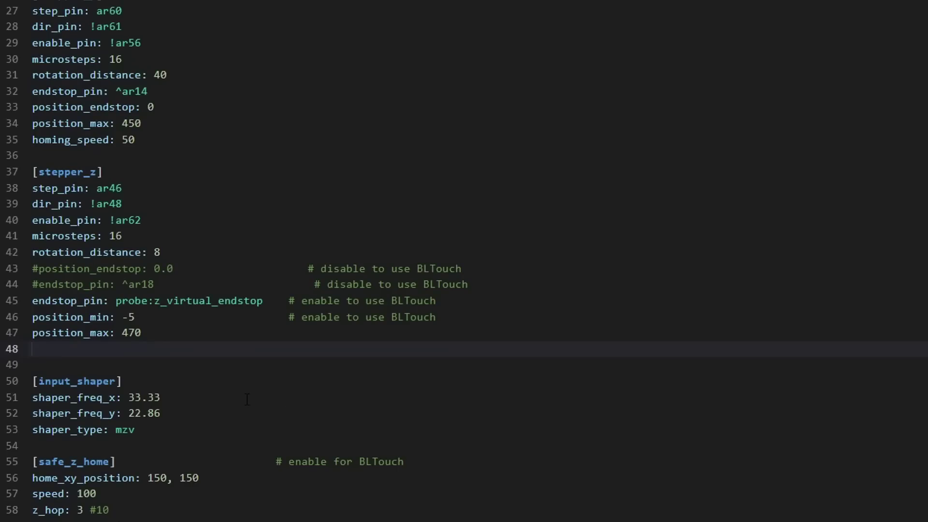
{"action": "type", "text": "homing_retract_dist: 0 # beacon needs this to be set to 0"}
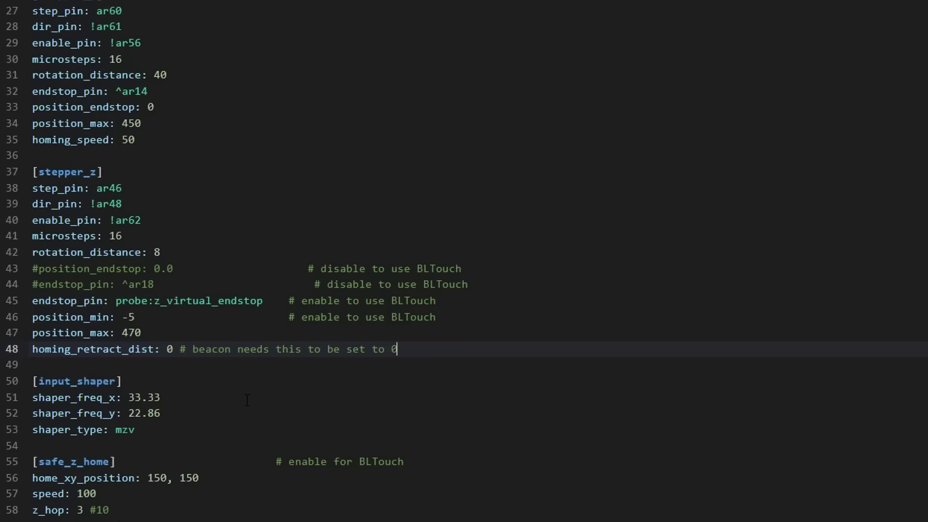
{"action": "left_click", "coordinate": [263, 297]}
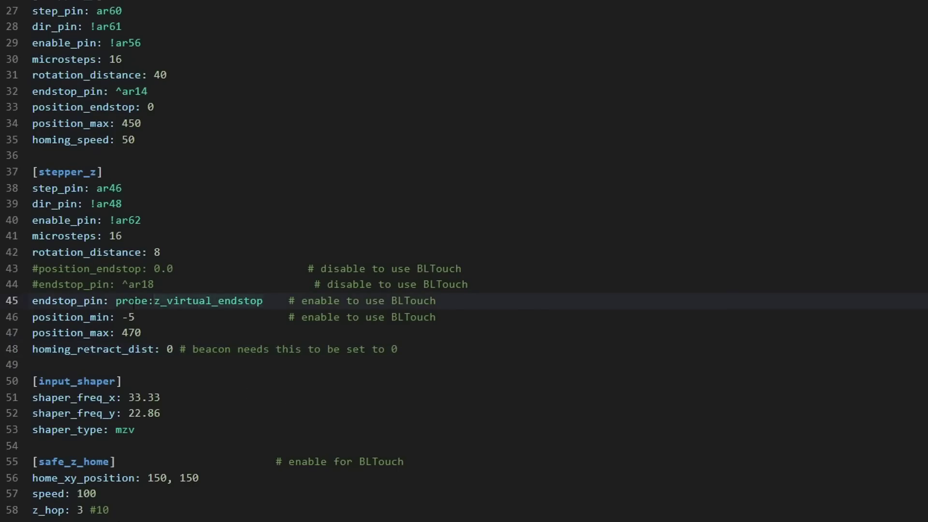
{"action": "left_click", "coordinate": [268, 352]}
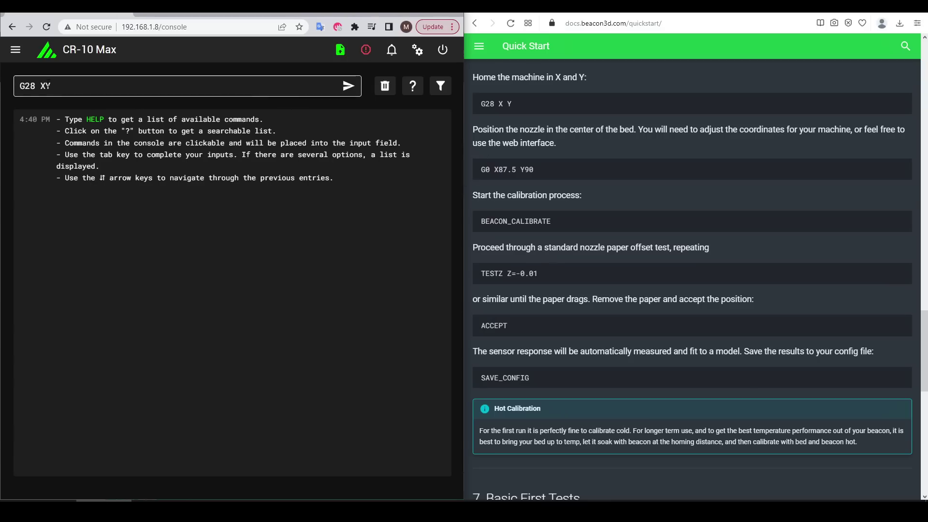
Home the CR-10 Max in X and Y from its console with G28 X Y, and enter SAVE_CONFIG for the probe calibration.
{"action": "left_click", "coordinate": [215, 93]}
{"action": "key", "text": "Left"}
{"action": "left_click", "coordinate": [348, 88]}
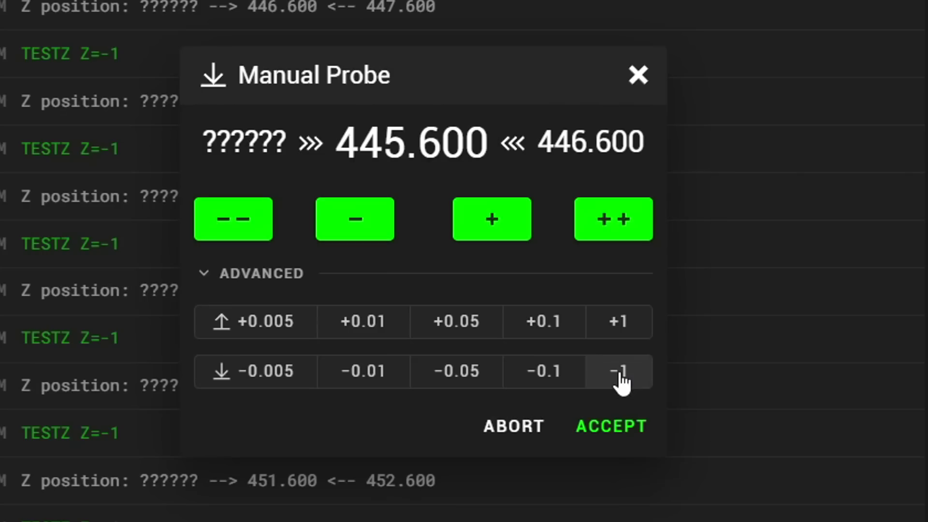
{"action": "type", "text": "SAVE_CONFIG"}
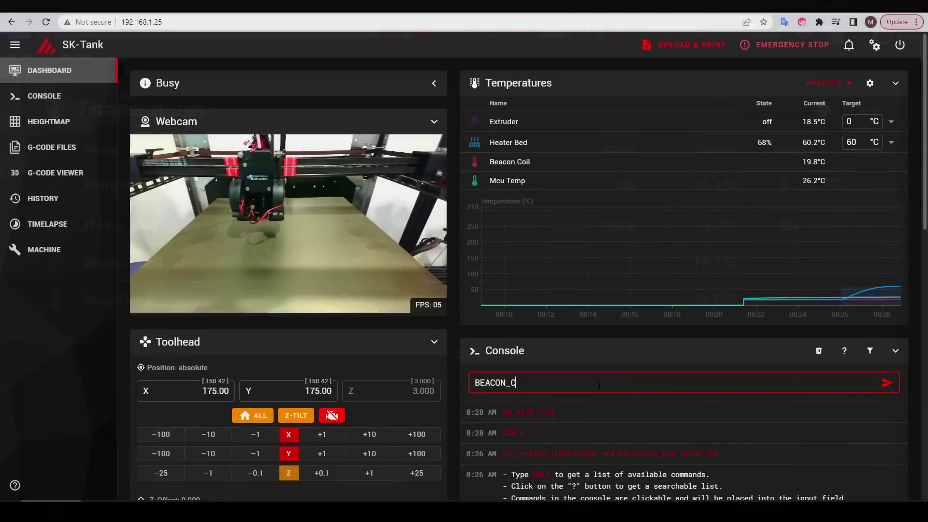
Start the Beacon calibration on the SK-Tank printer by sending BEACON_CALIBRATE in its console.
{"action": "type", "text": "ALIBRATE"}
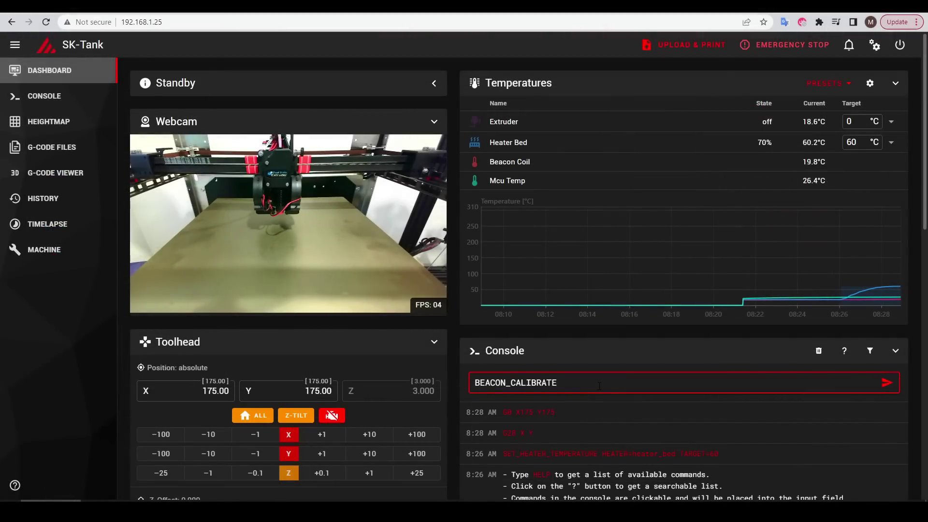
{"action": "key", "text": "Return"}
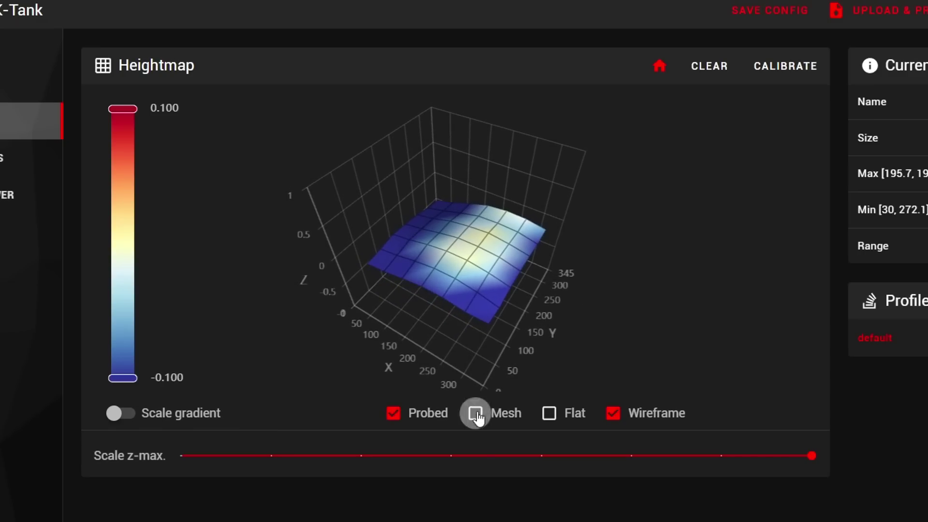
Examine the probed bed surface in SK-Tank's heightmap from several angles, and switch the displayed surface from Probed to Mesh.
{"action": "left_click", "coordinate": [476, 413]}
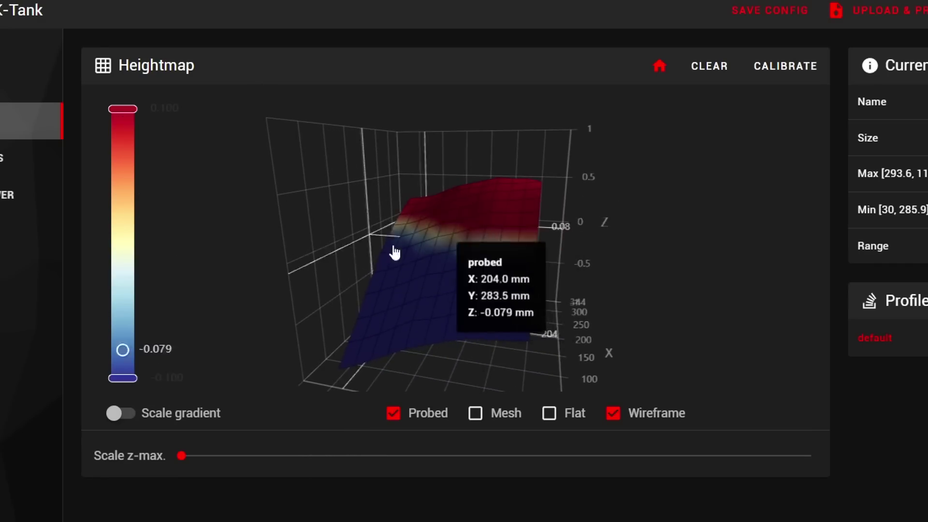
{"action": "left_click", "coordinate": [475, 412]}
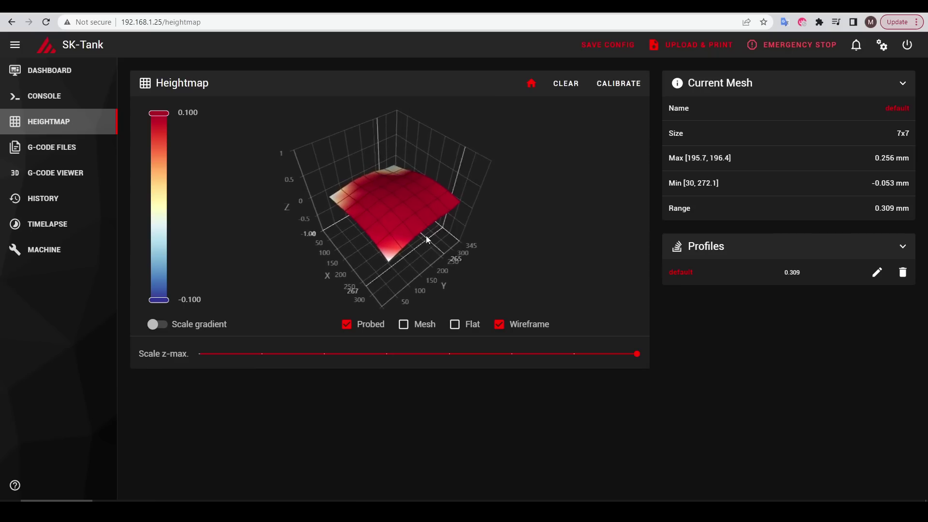
{"action": "scroll", "coordinate": [425, 235], "scroll_direction": "up", "scroll_amount": 3}
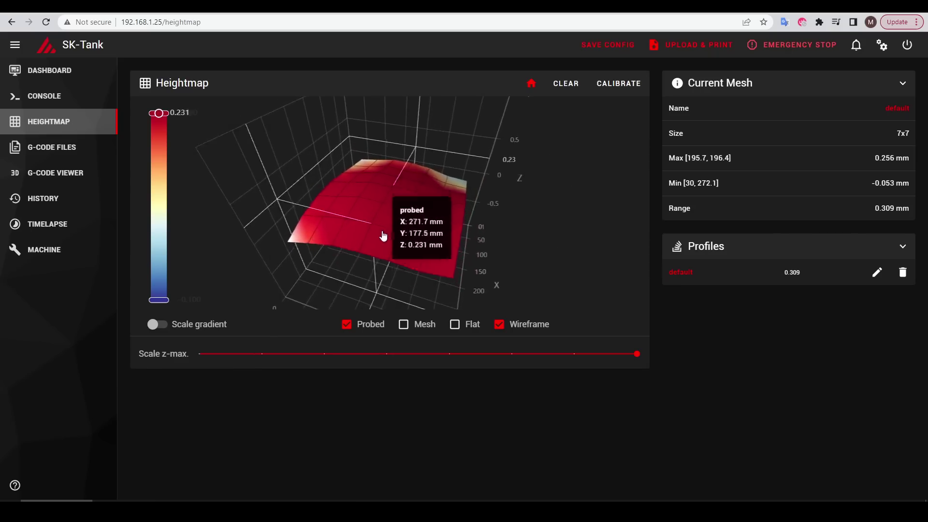
{"action": "left_click_drag", "start_coordinate": [383, 236], "coordinate": [521, 195]}
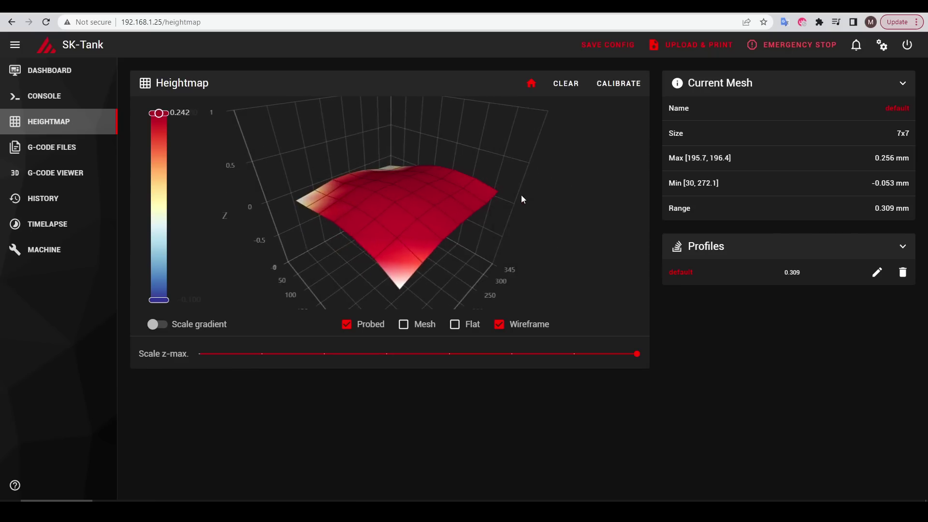
{"action": "left_click", "coordinate": [403, 325]}
{"action": "left_click", "coordinate": [366, 330]}
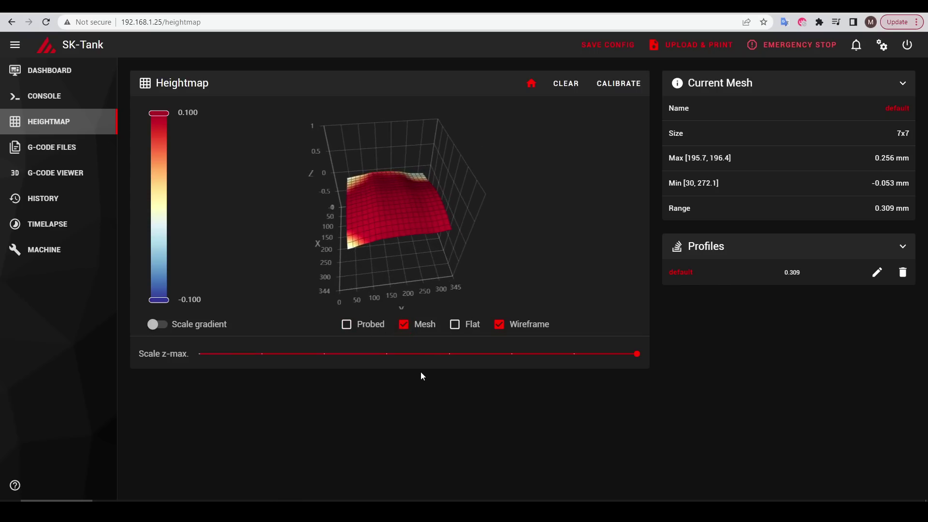